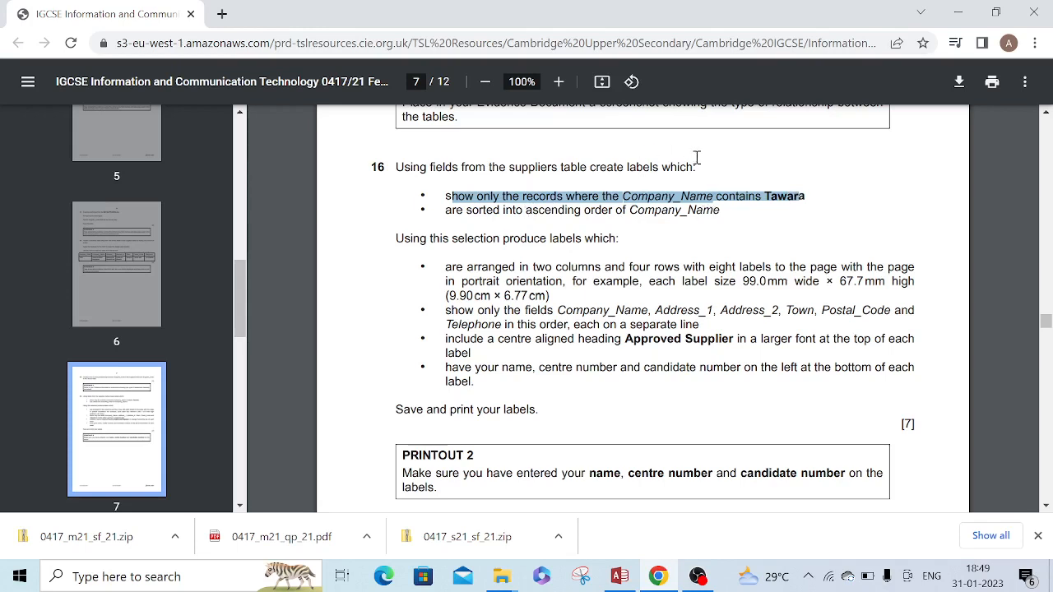
Read question 16 of the exam paper for the required label records, sort order, label size, fields and heading
click(722, 173)
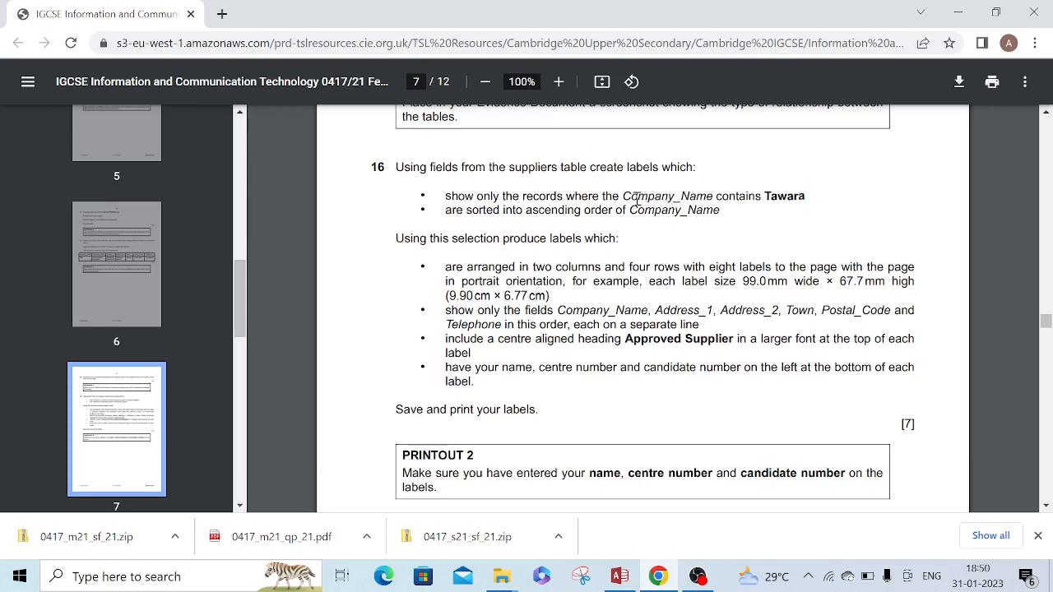
drag(626, 197, 713, 197)
click(643, 256)
drag(401, 240, 617, 238)
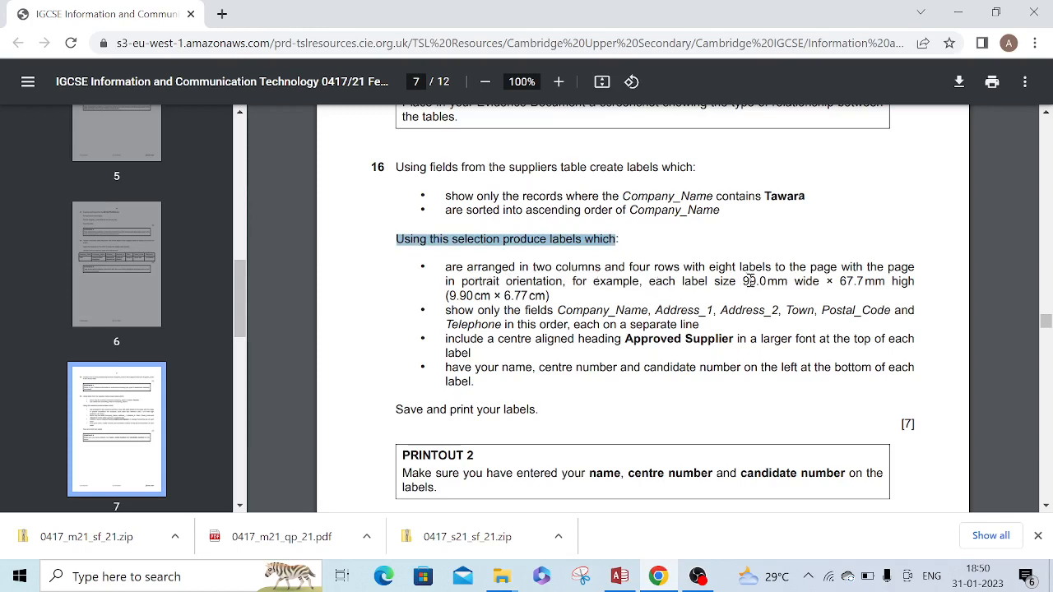
drag(743, 282, 912, 286)
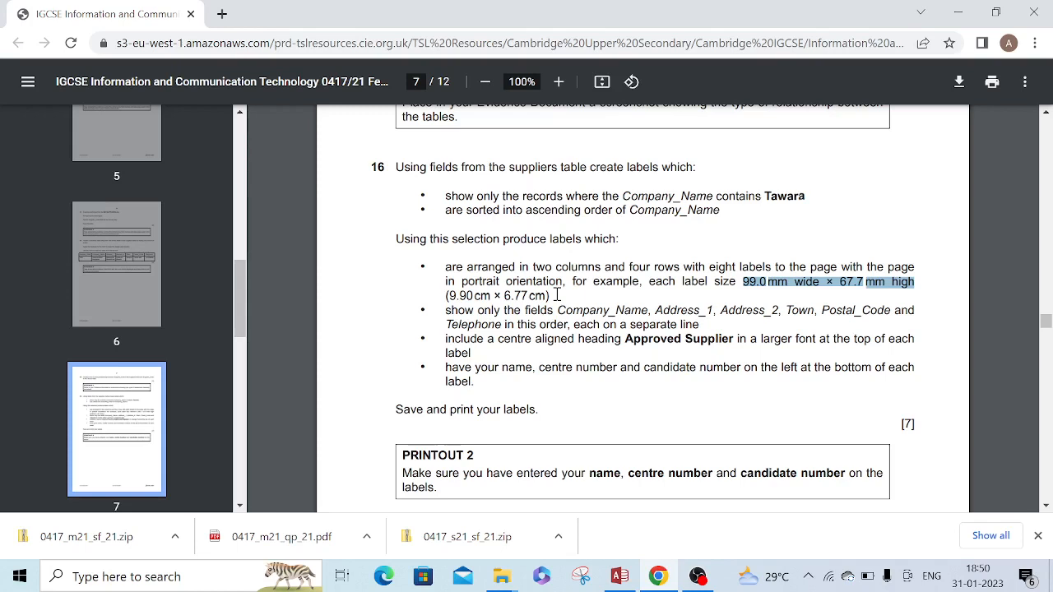
drag(447, 309, 581, 303)
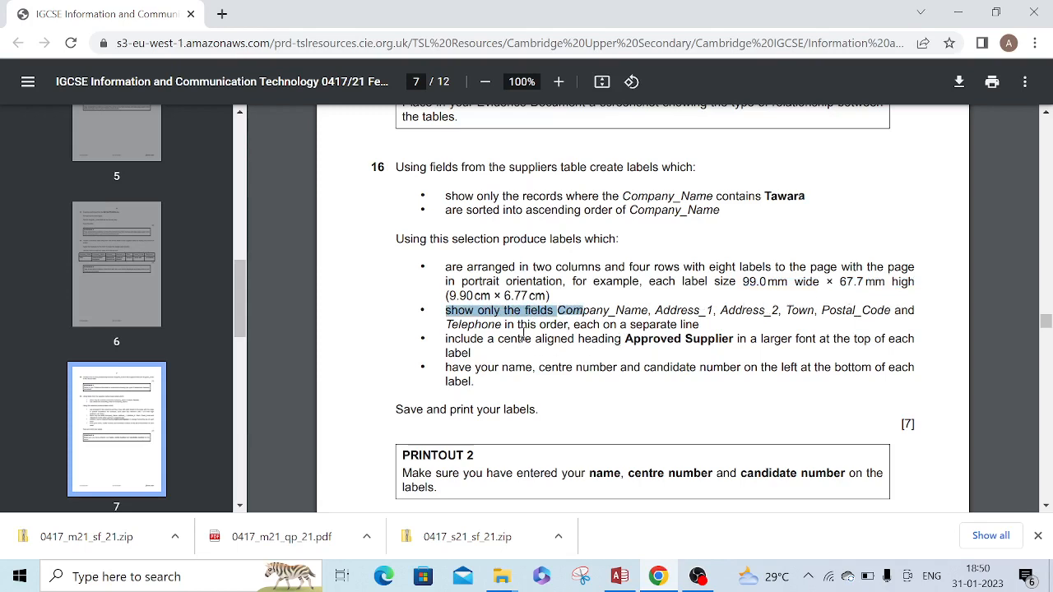
click(705, 324)
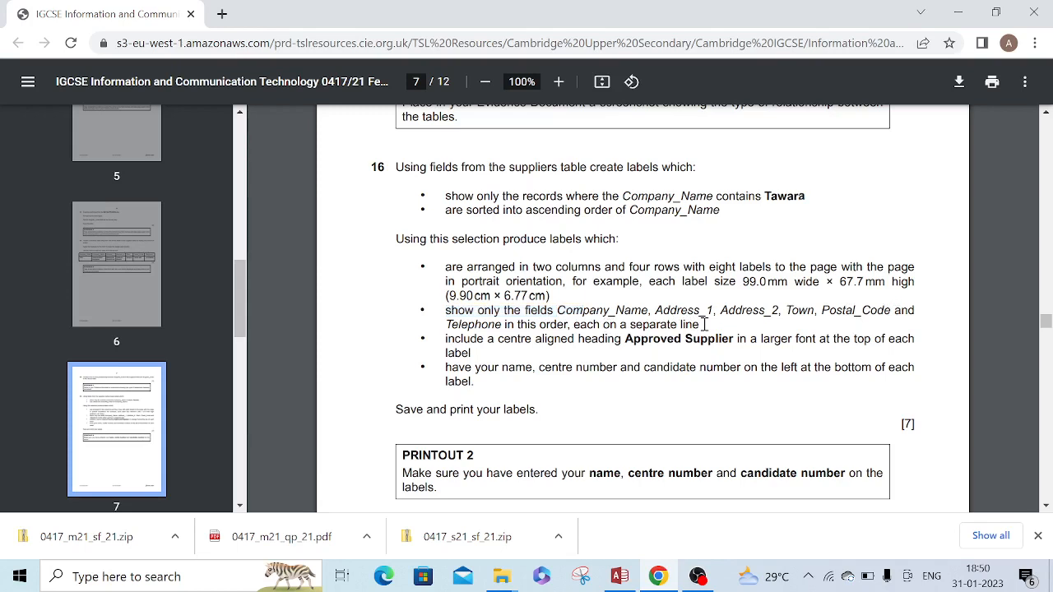
drag(567, 311, 630, 310)
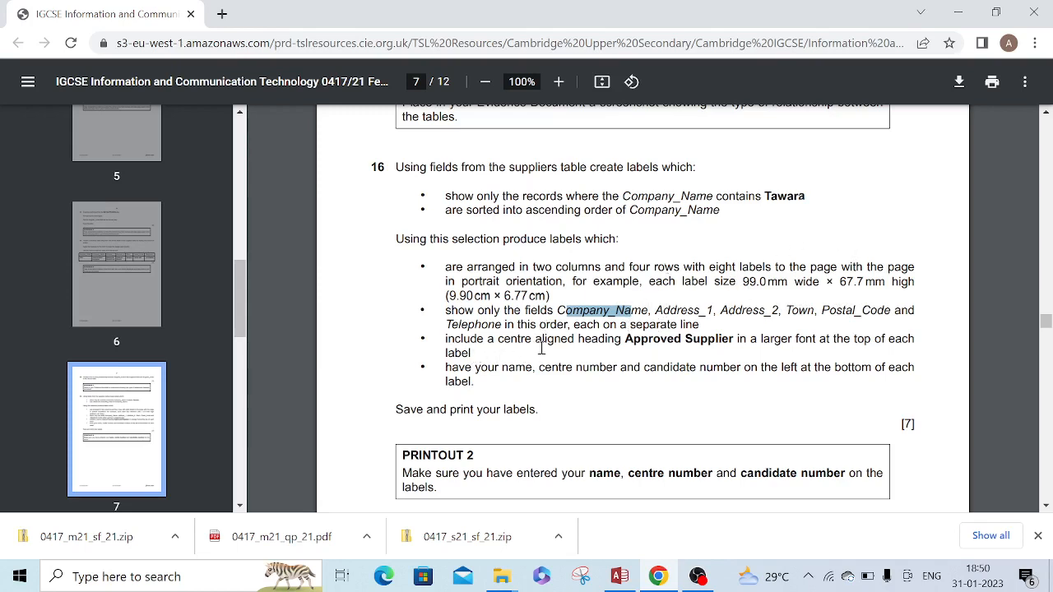
Switch to the Access database, look through the M21STORES and M21SUPPLIERS tables, and close them both
click(631, 585)
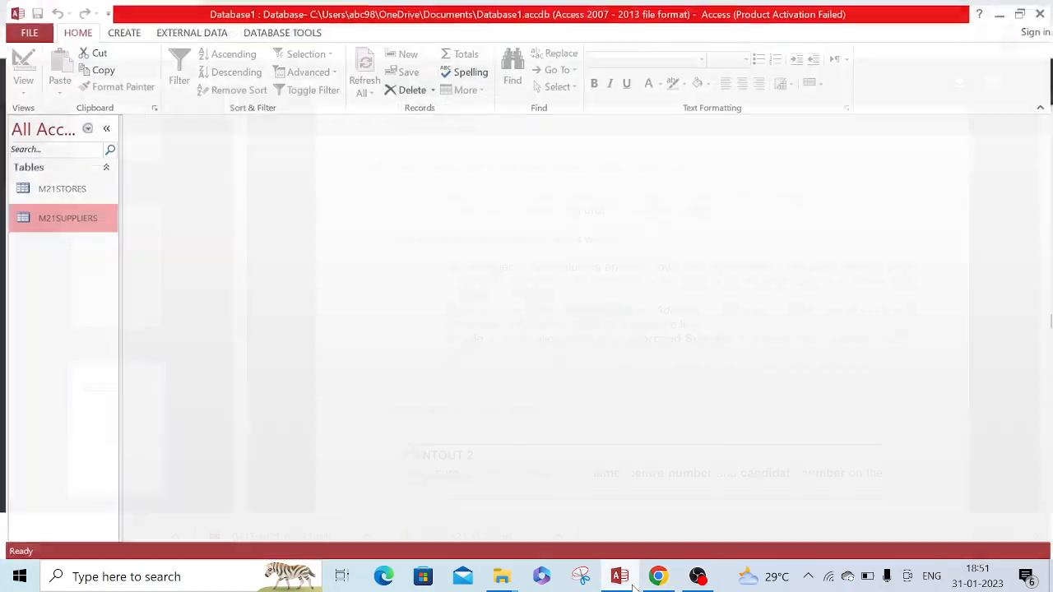
click(72, 183)
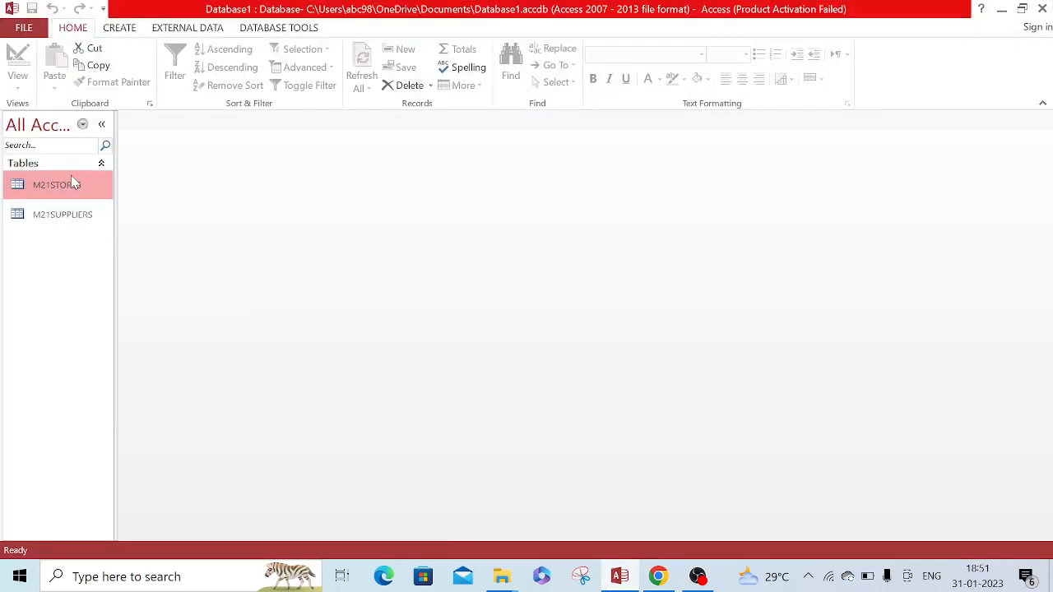
double_click(71, 181)
double_click(54, 218)
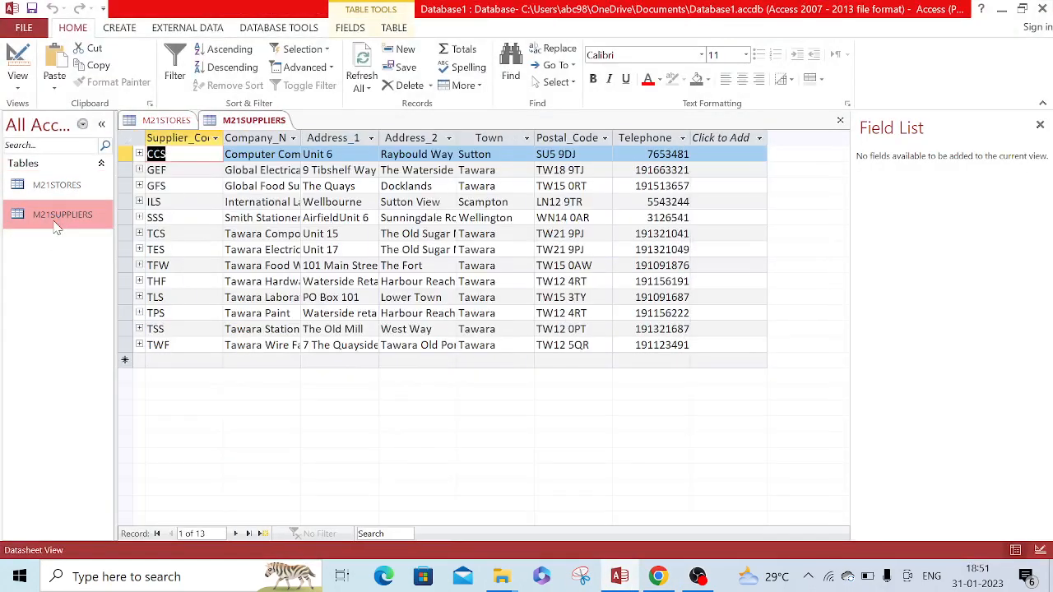
right_click(169, 123)
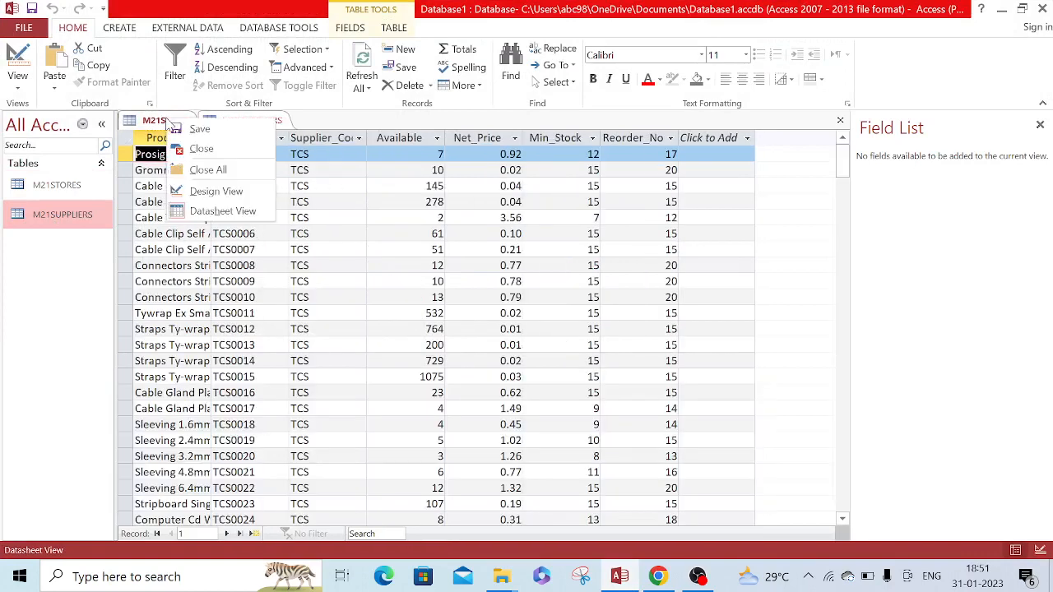
click(216, 171)
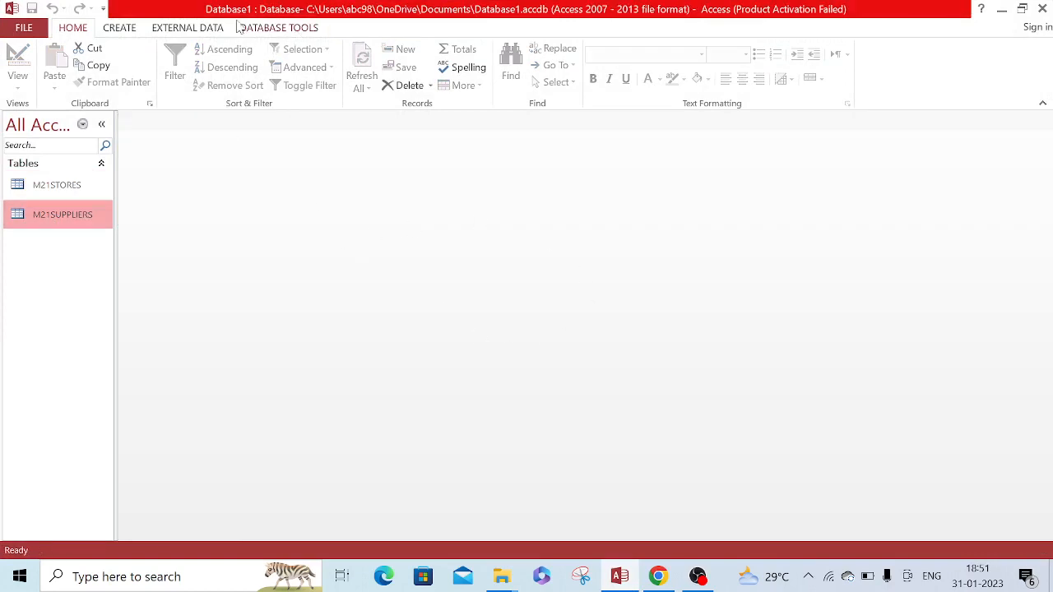
Start a simple query on the M21SUPPLIERS table and add the fields Company_Name, Address_1 and Address_2
click(130, 30)
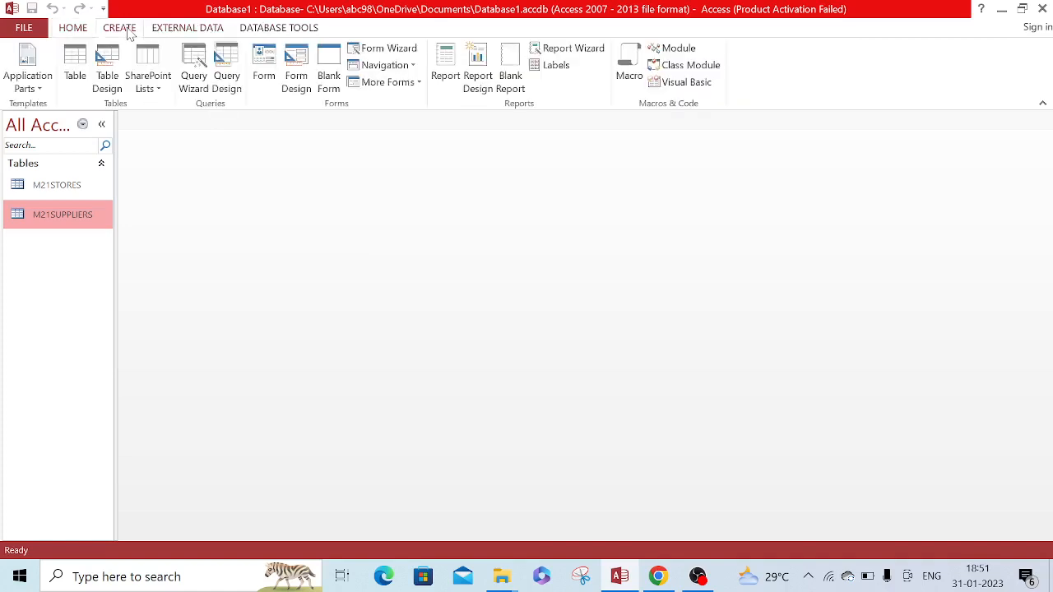
click(194, 64)
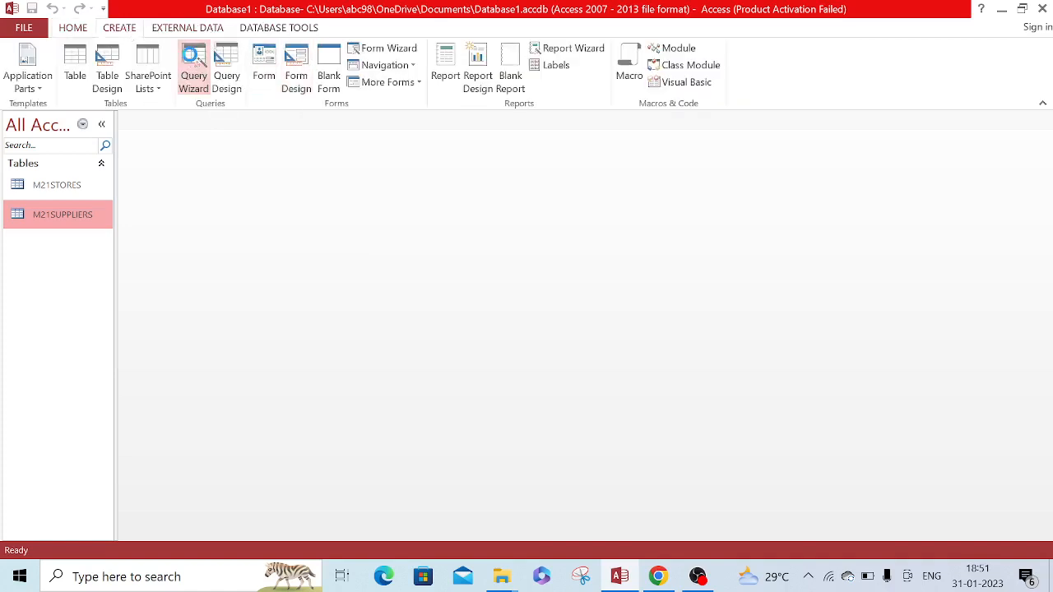
click(579, 335)
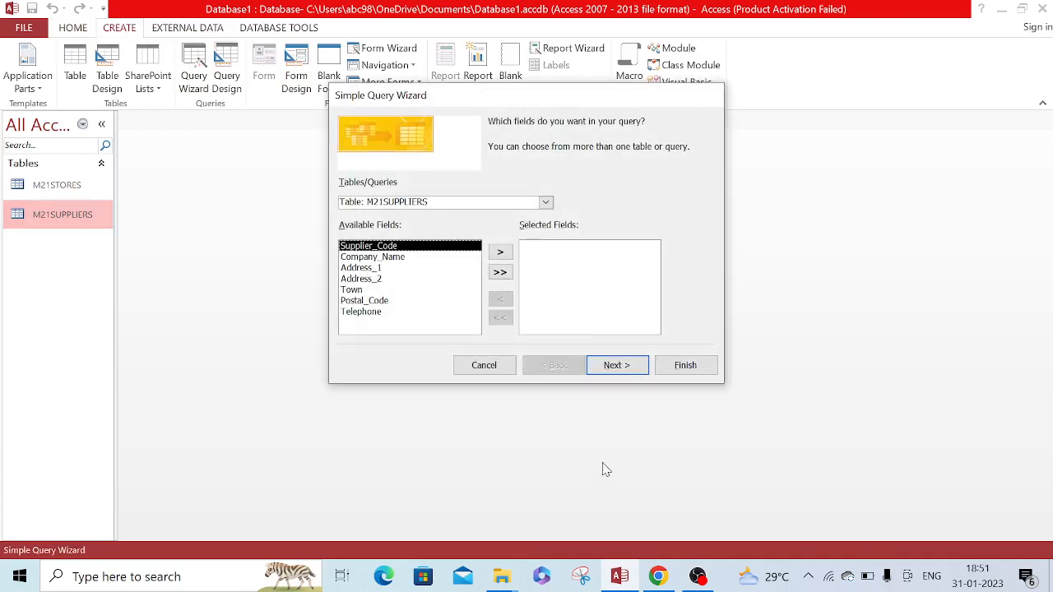
mouse_move(620, 580)
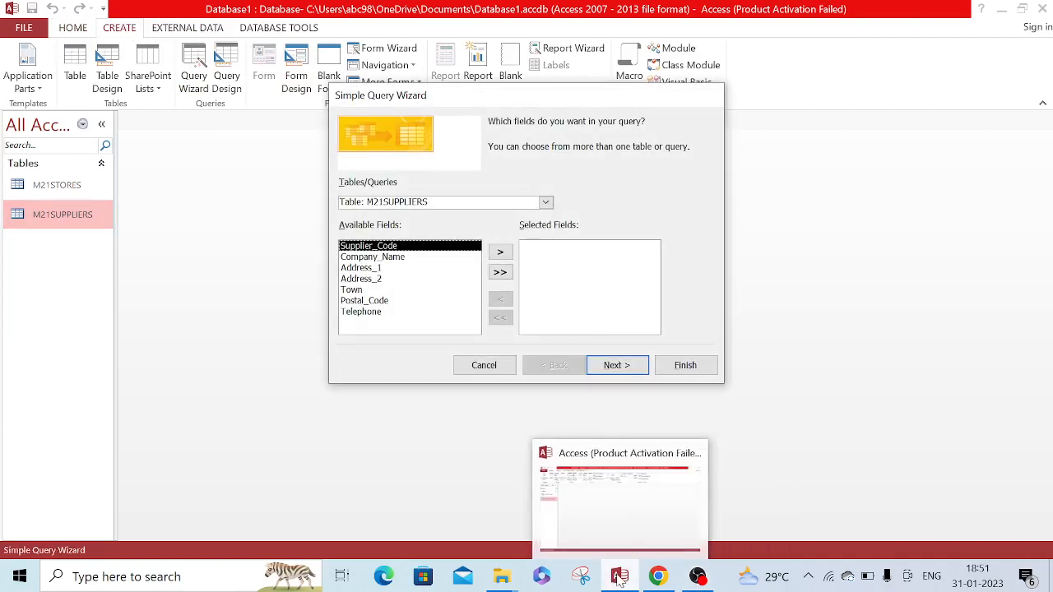
click(662, 578)
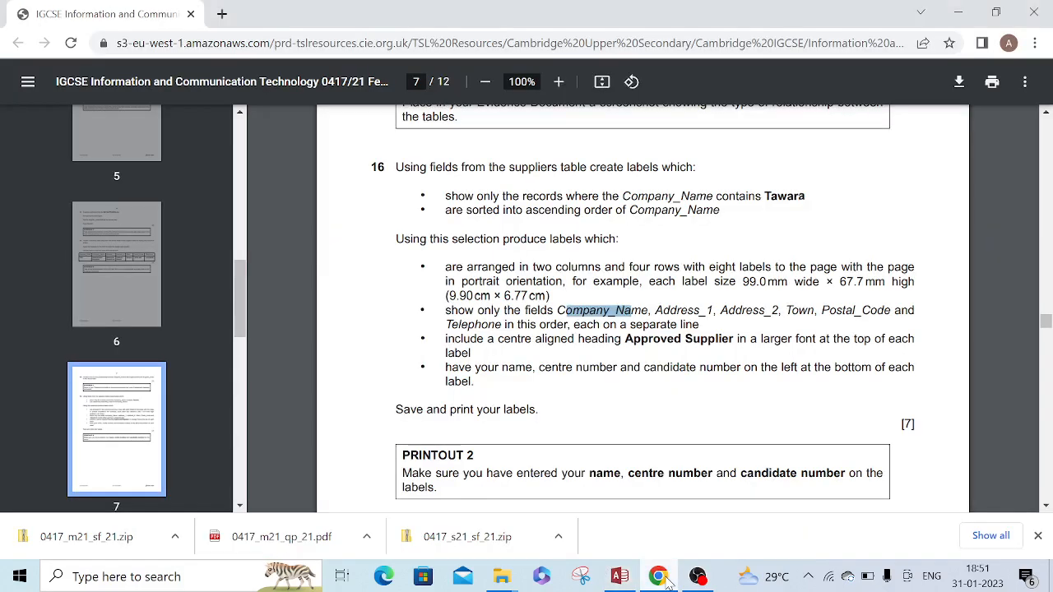
click(663, 578)
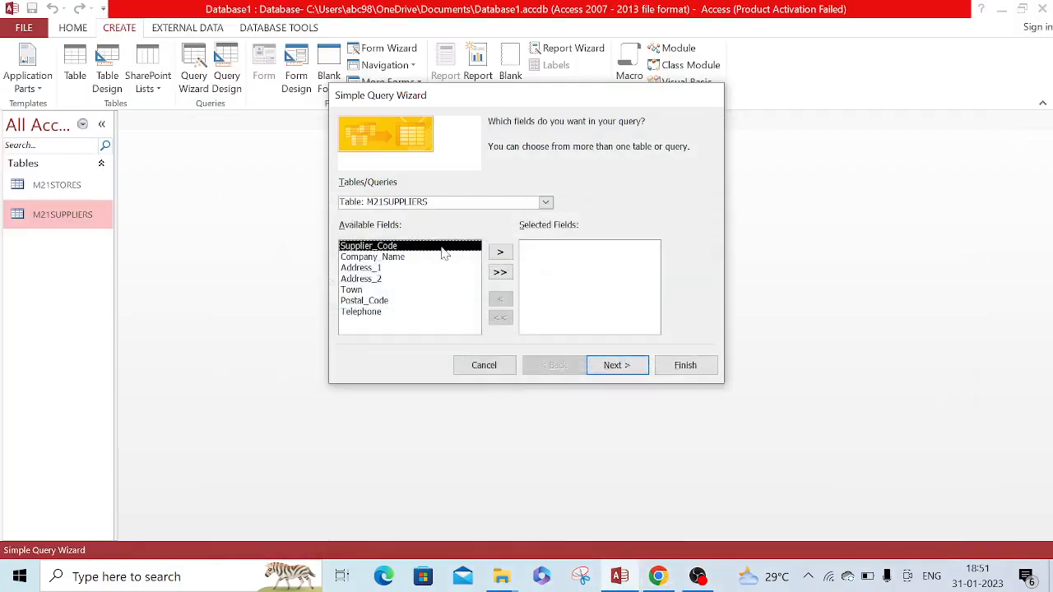
click(427, 258)
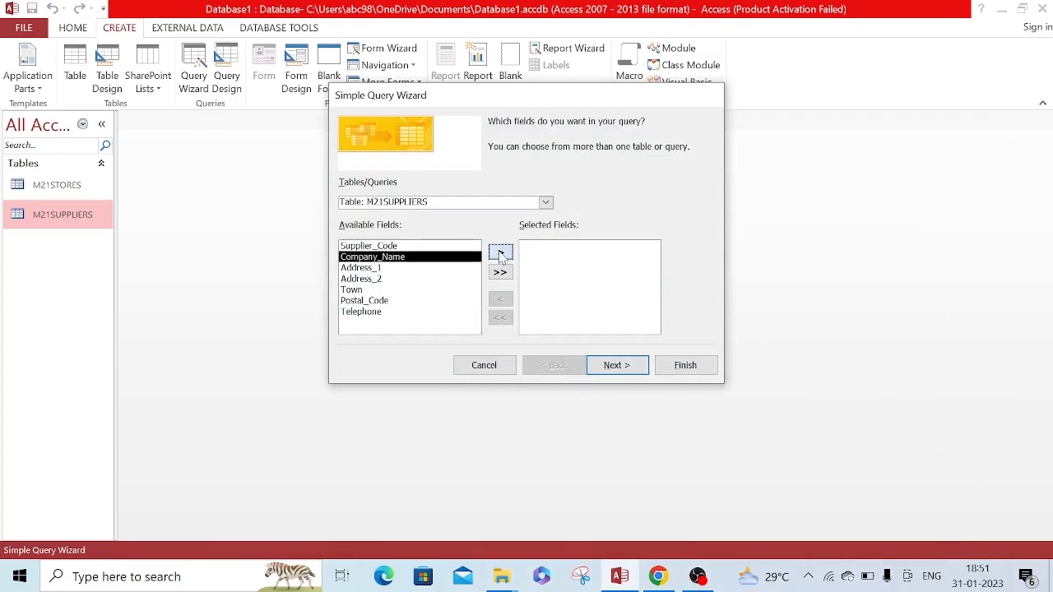
click(501, 254)
click(500, 253)
click(500, 253)
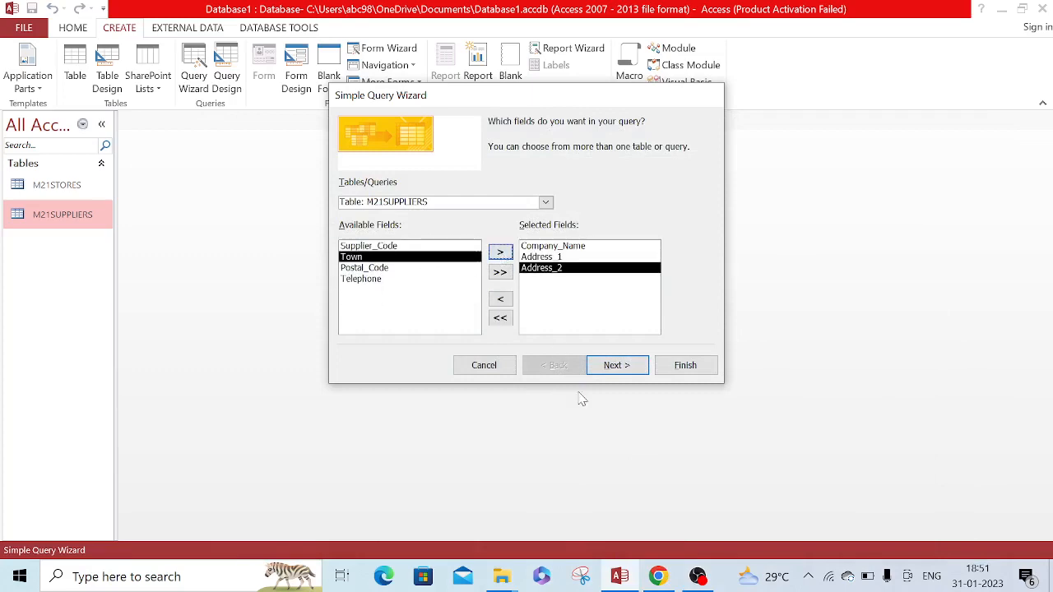
Add Town, Postal_Code and Telephone to the query's selected fields, checking the field list against question 16
click(647, 581)
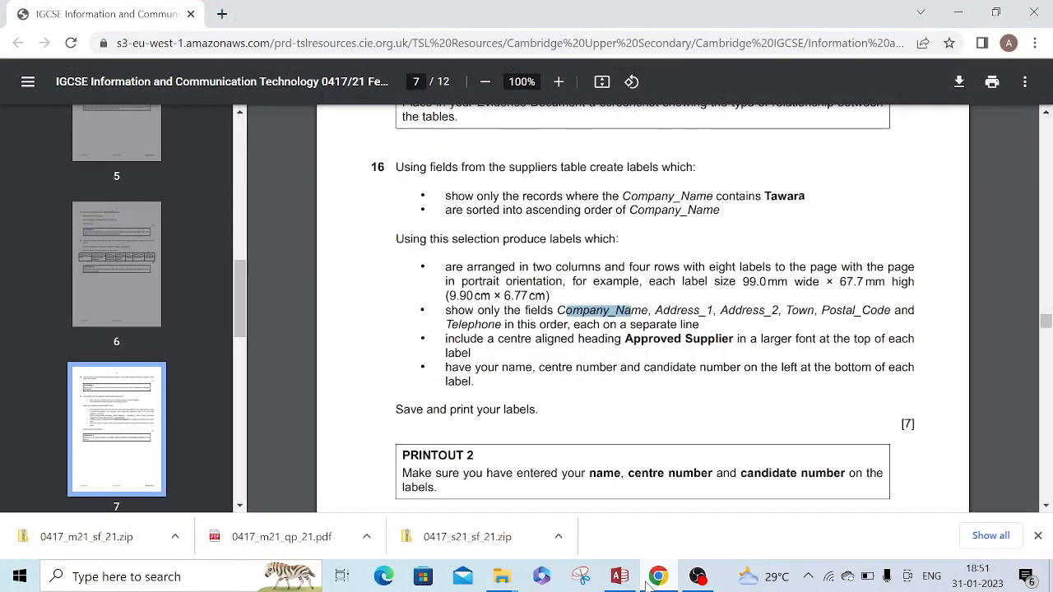
click(620, 576)
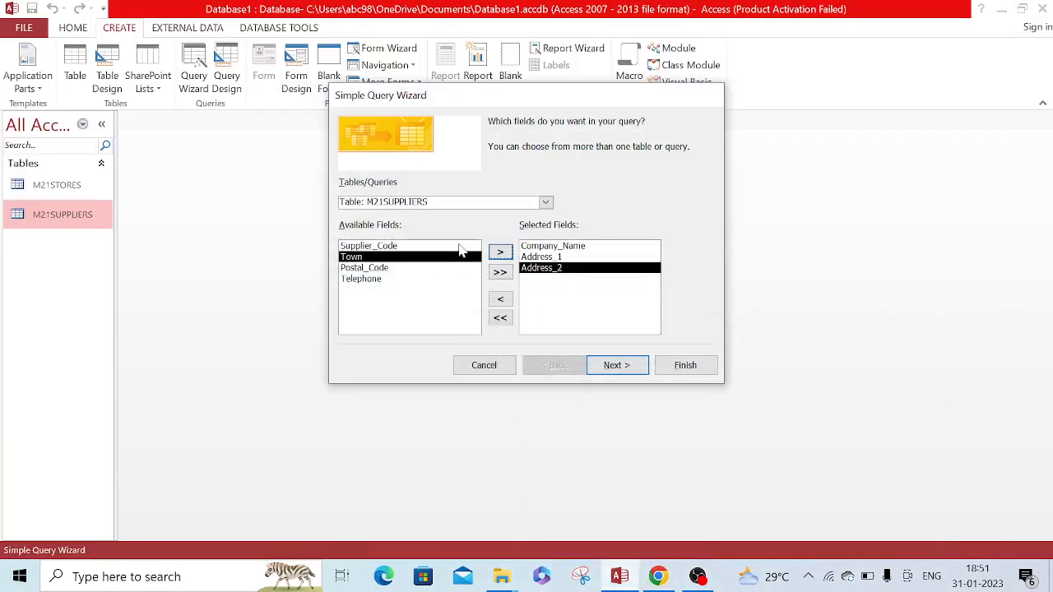
click(501, 253)
click(501, 253)
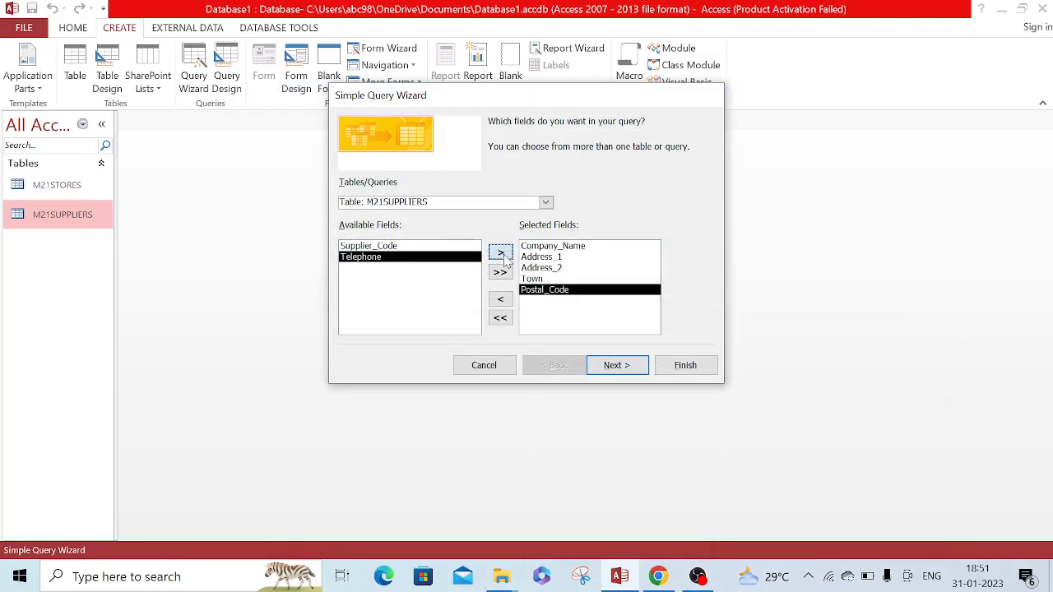
click(504, 257)
click(659, 577)
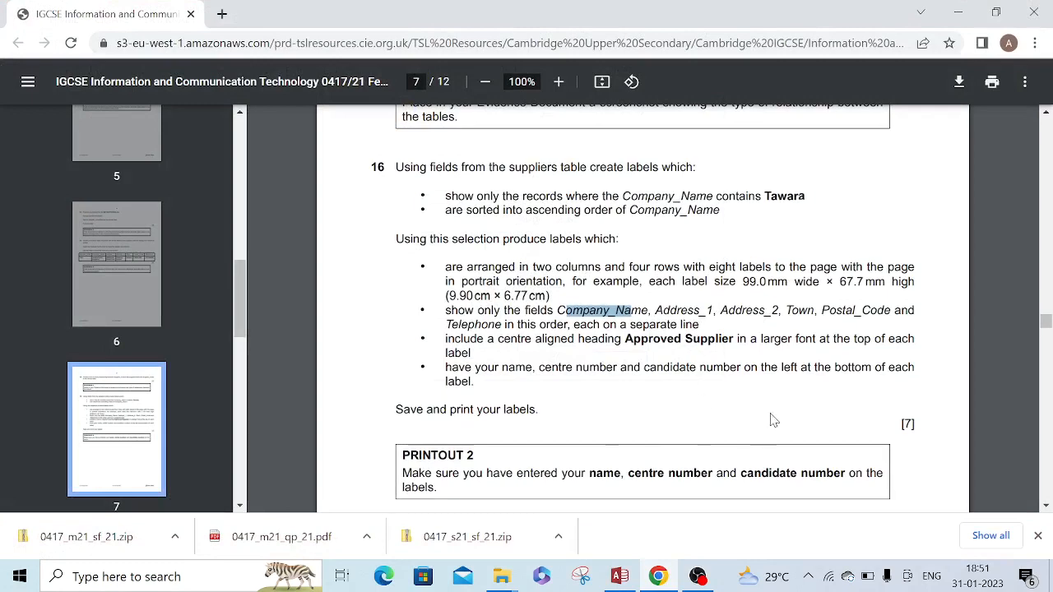
click(619, 577)
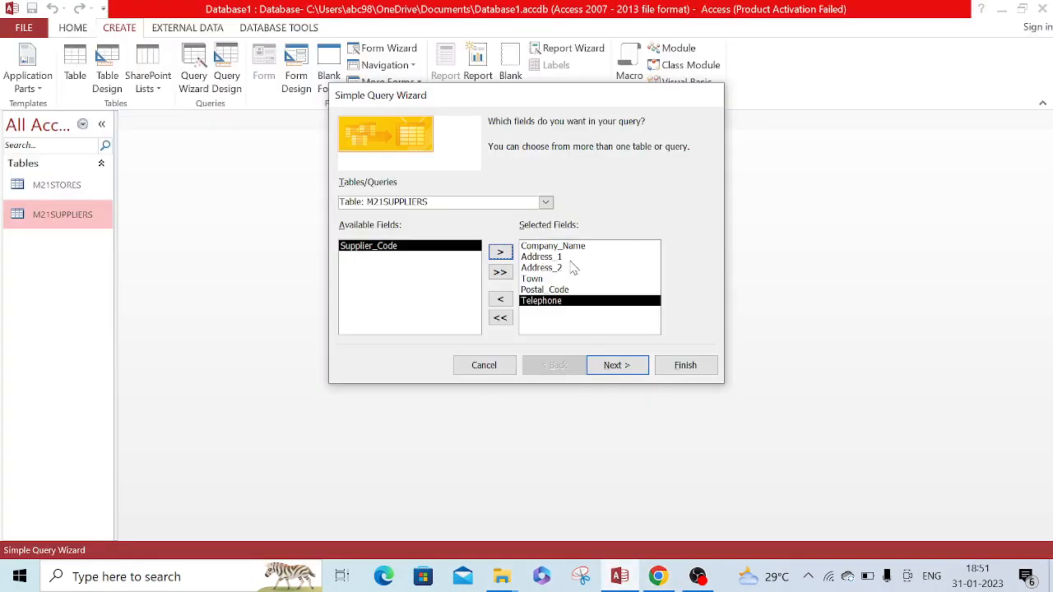
Finish the query with the title M21SUPPLIERS Query and open it to view its information
click(613, 372)
click(613, 372)
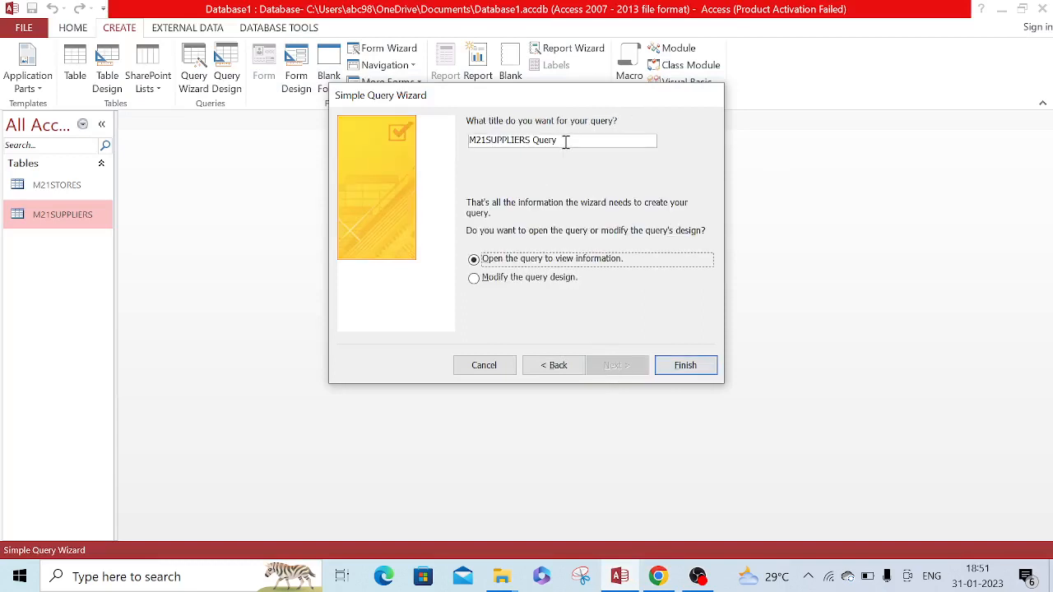
click(565, 141)
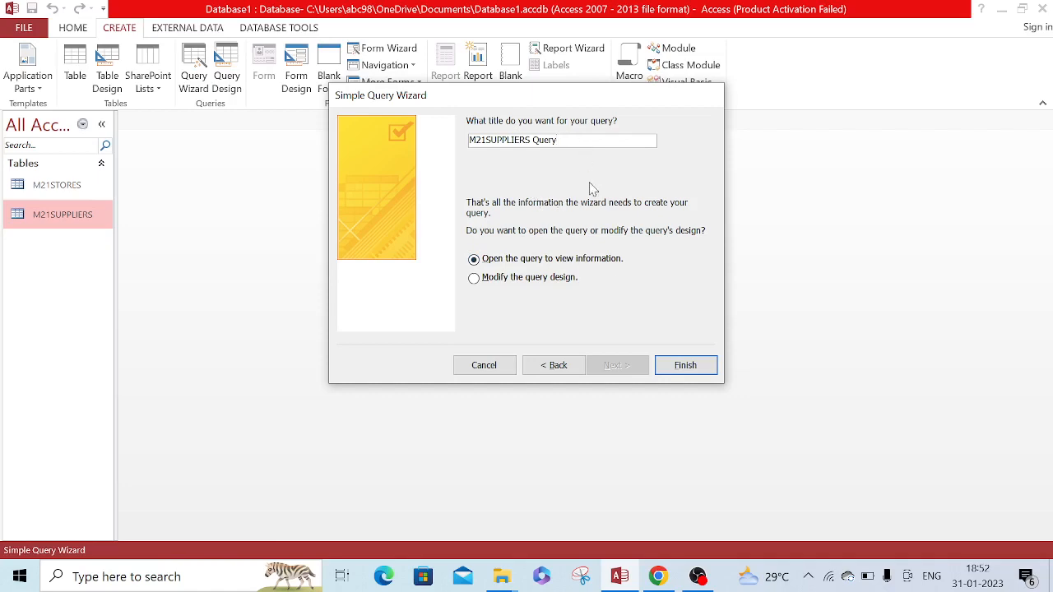
click(701, 372)
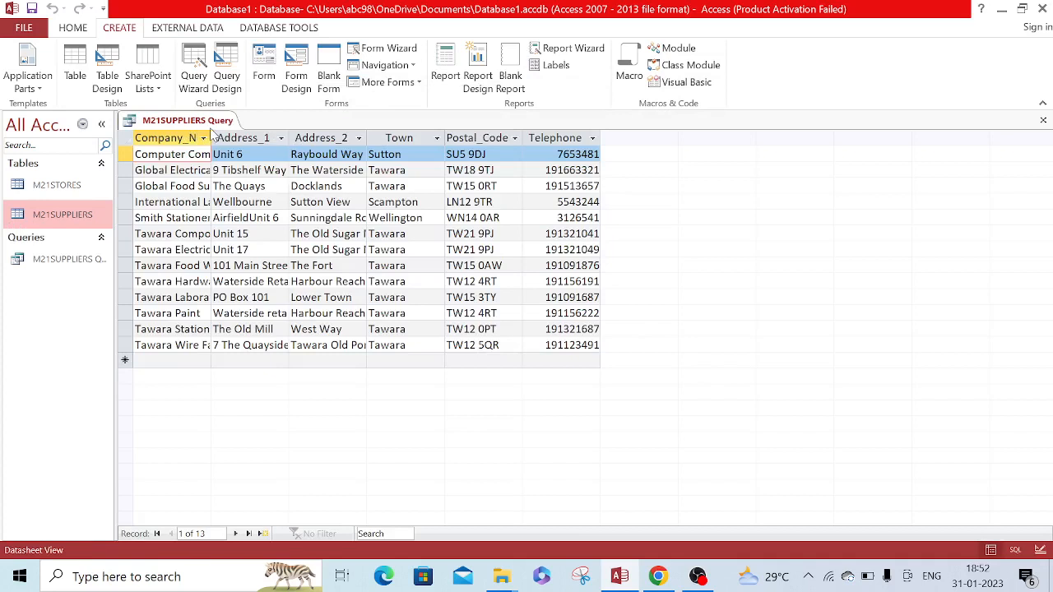
Widen the Company_Name, Address_1, Address_2, Town and Postal_Code columns in the query datasheet
drag(211, 134, 267, 132)
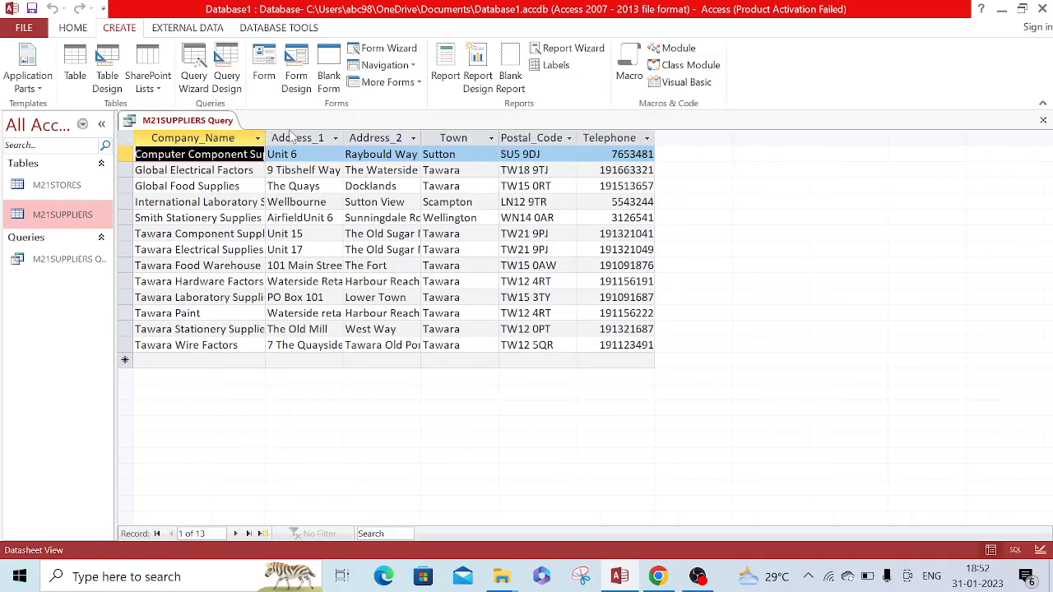
drag(343, 132, 410, 134)
drag(490, 134, 536, 134)
drag(611, 134, 680, 135)
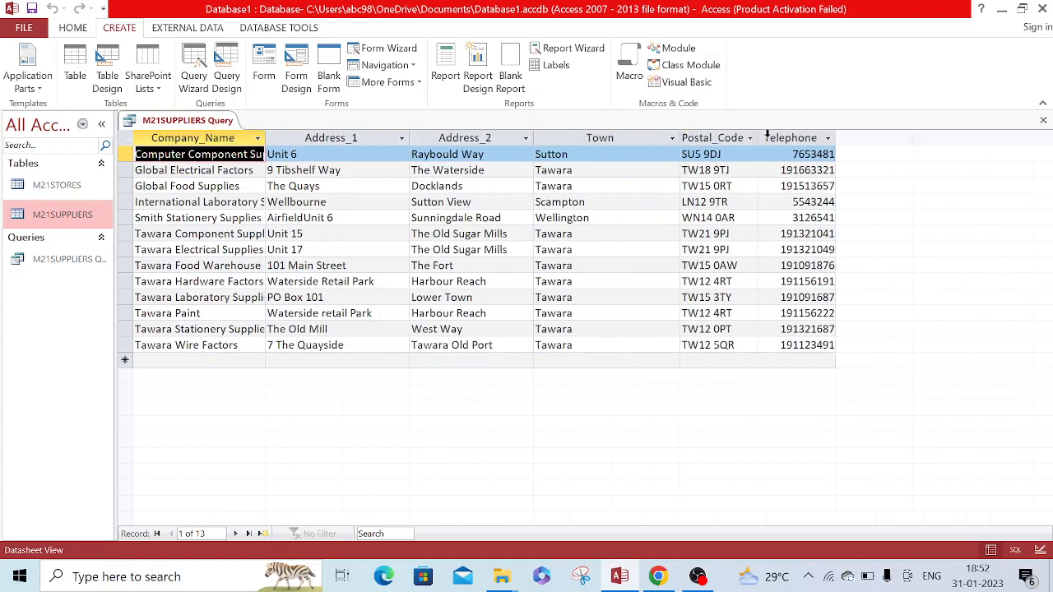
click(749, 137)
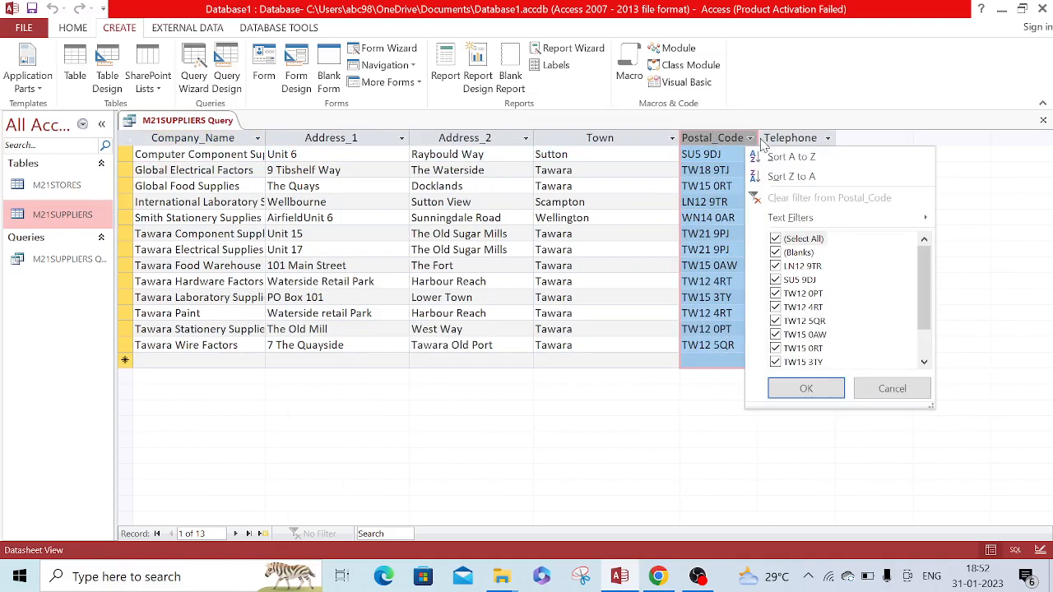
click(786, 115)
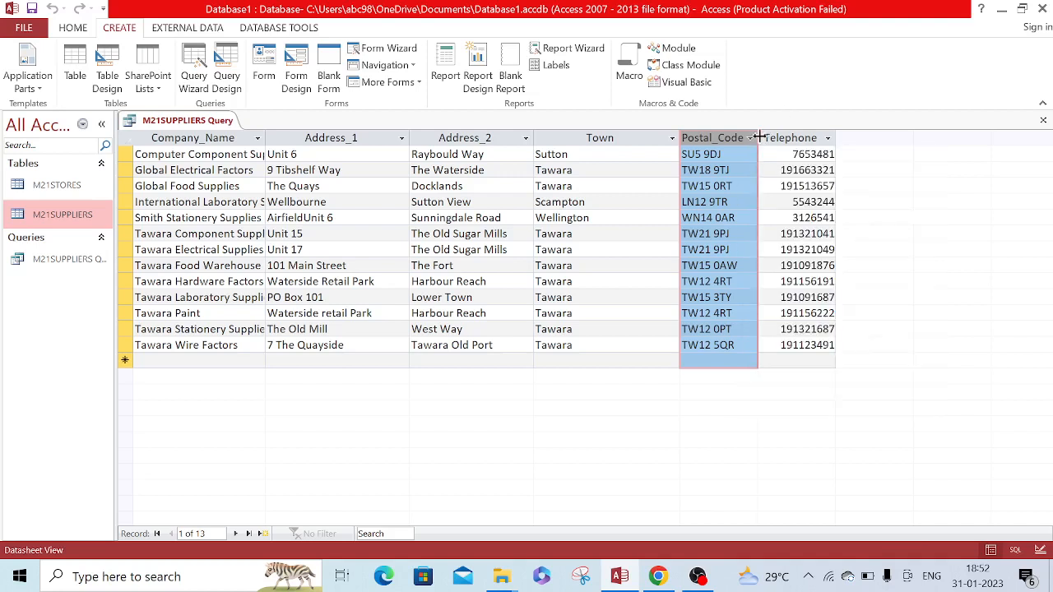
drag(758, 137, 795, 137)
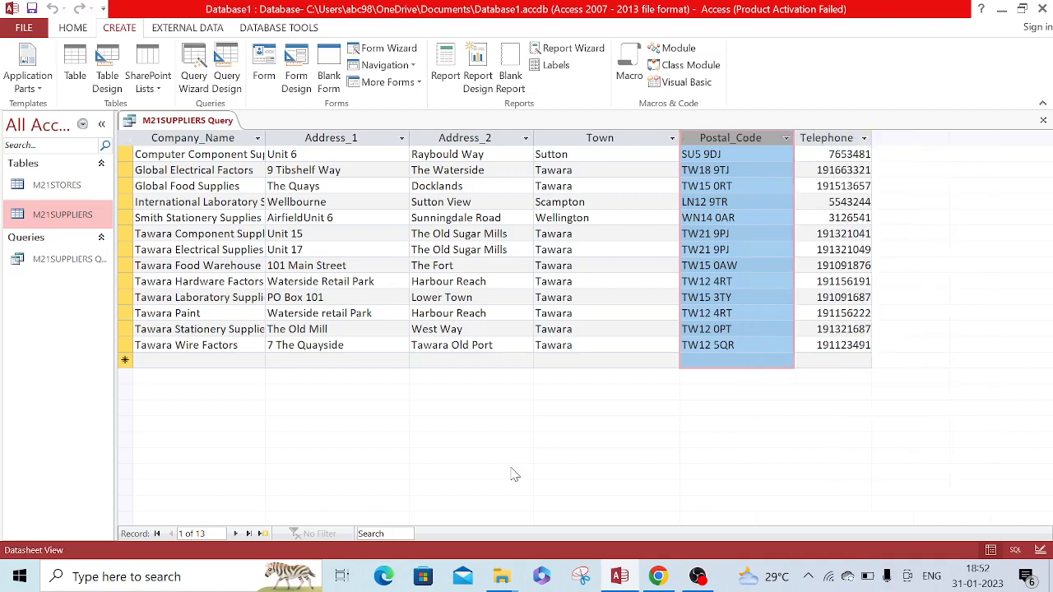
Recheck question 16, then close the M21SUPPLIERS query and save its layout changes
click(658, 576)
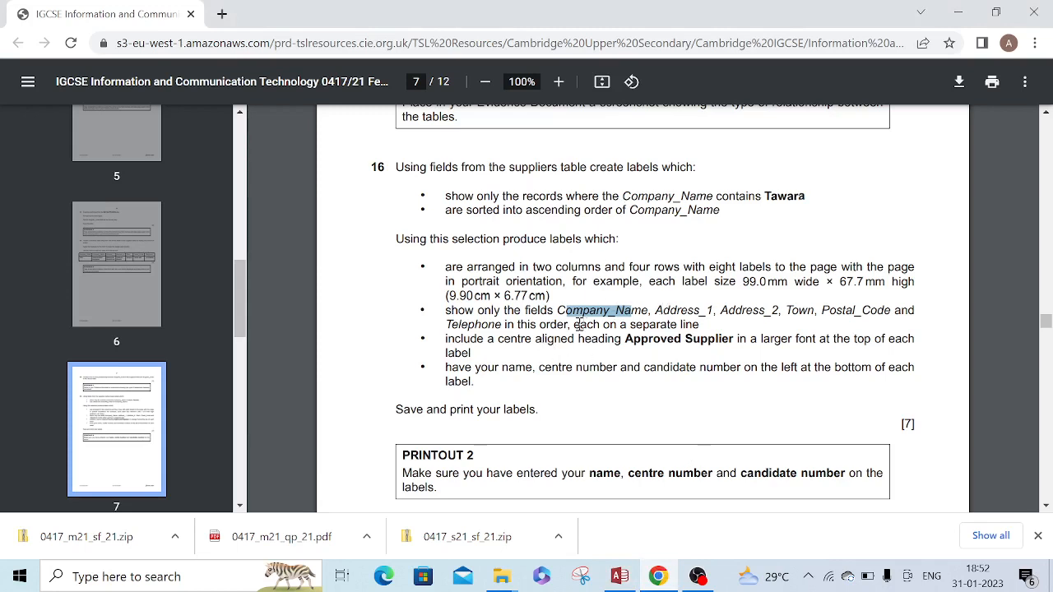
click(620, 576)
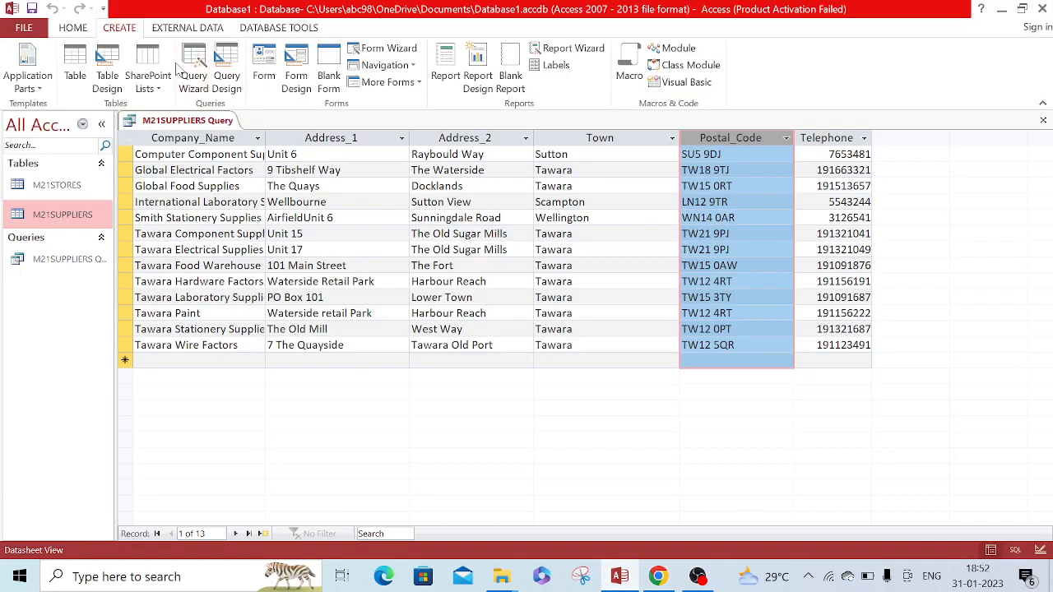
right_click(160, 122)
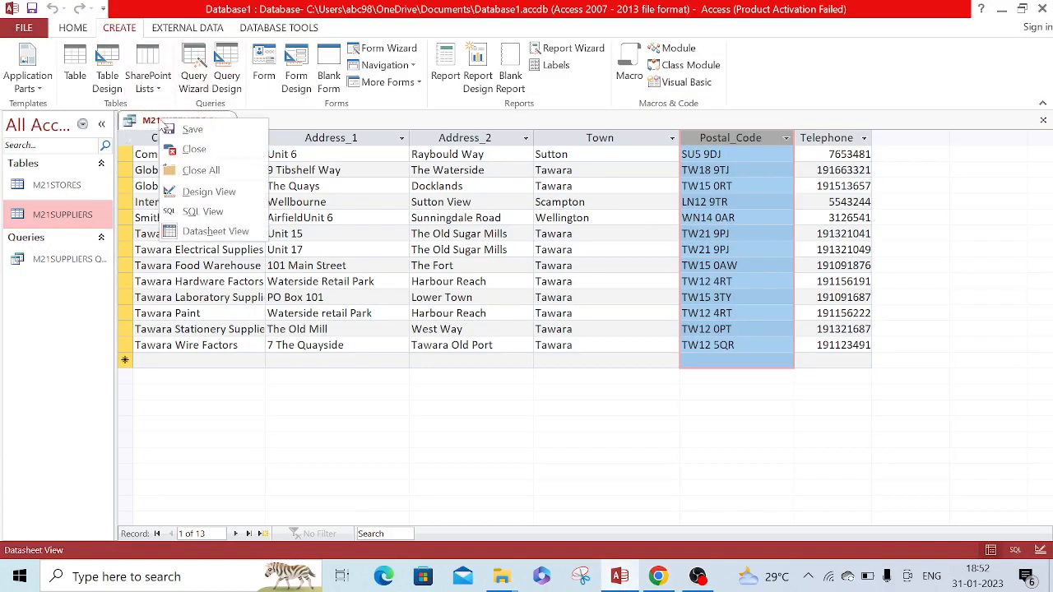
click(196, 152)
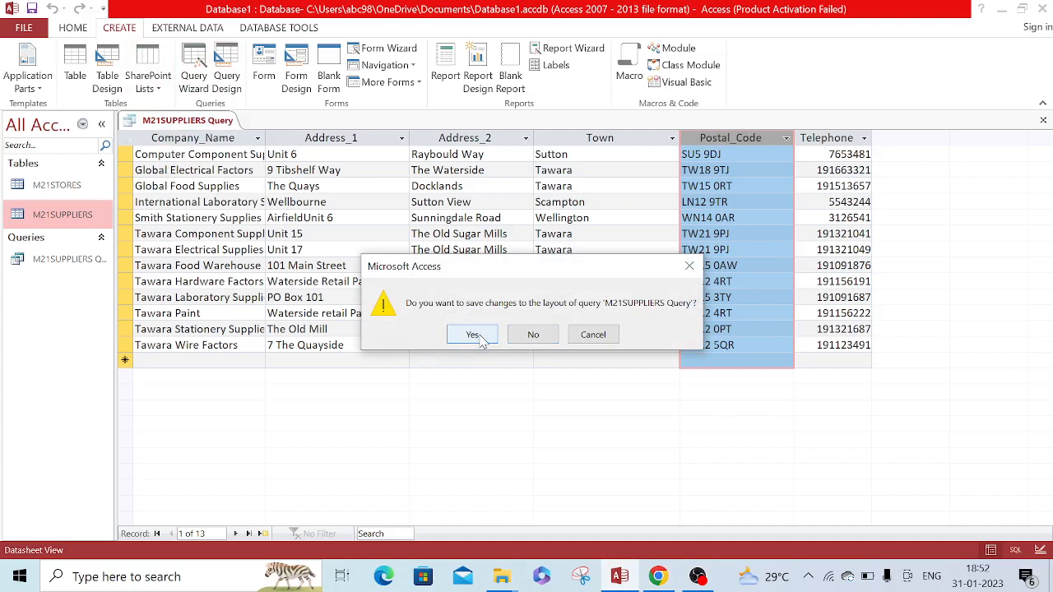
click(480, 336)
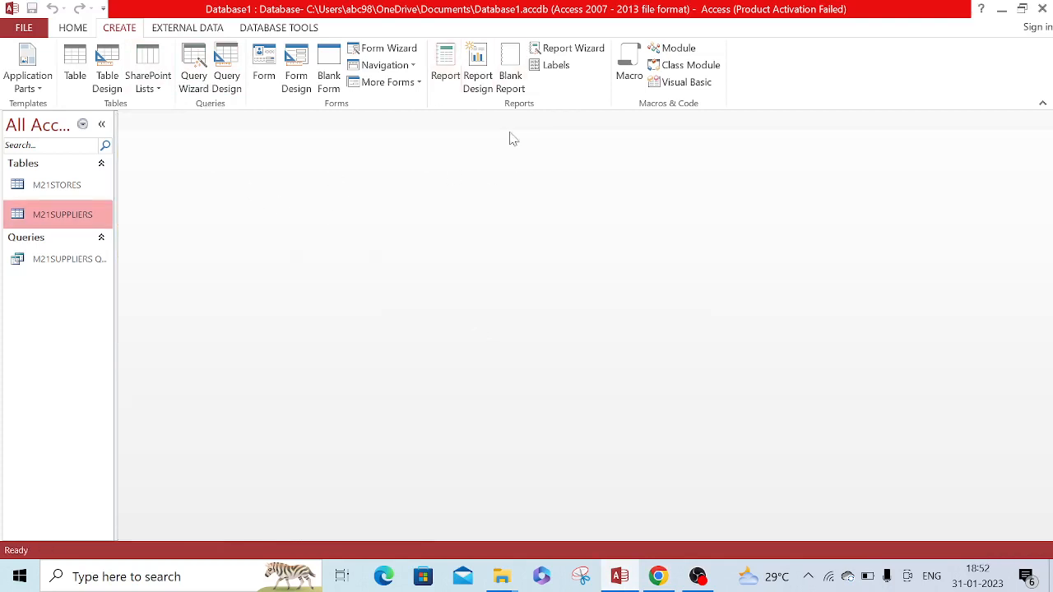
Start the Label Wizard for the M21SUPPLIERS table and choose the Avery L7165 label, 99.0 x 67.7 mm, as question 16 requires
click(556, 67)
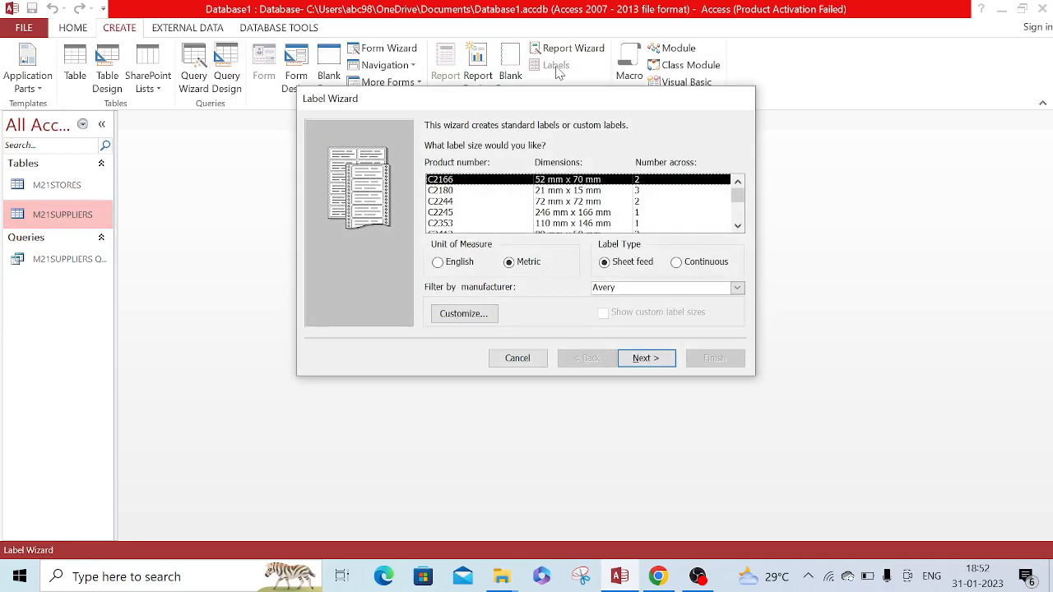
drag(538, 110, 550, 155)
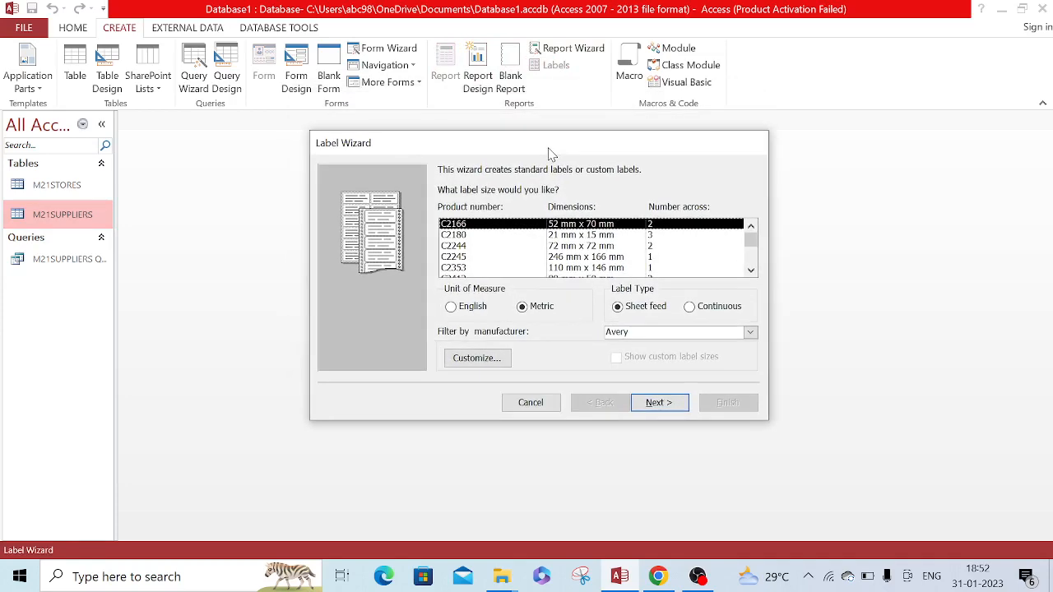
click(658, 578)
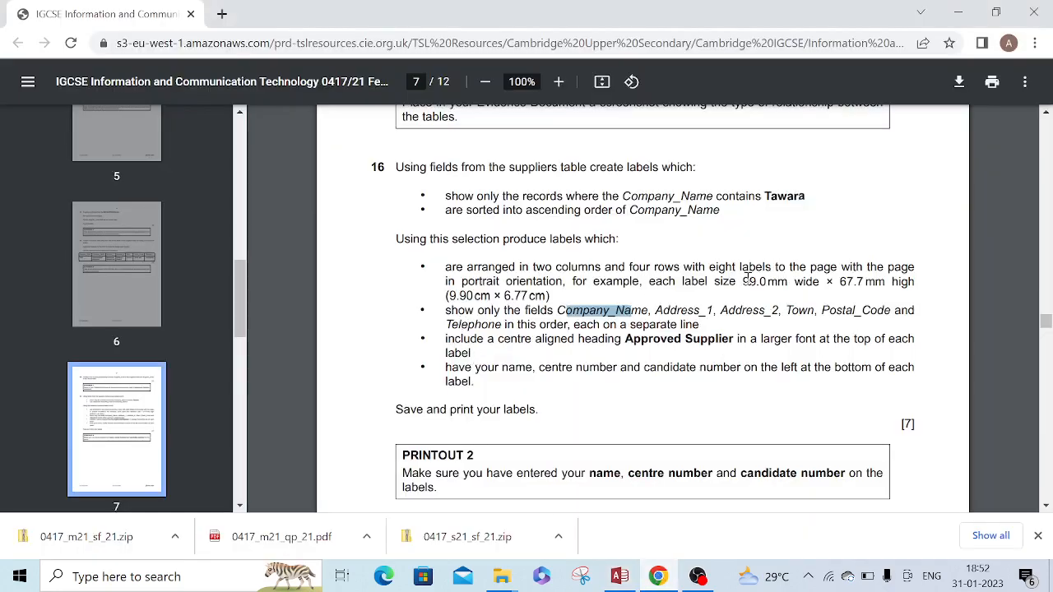
drag(744, 281, 885, 283)
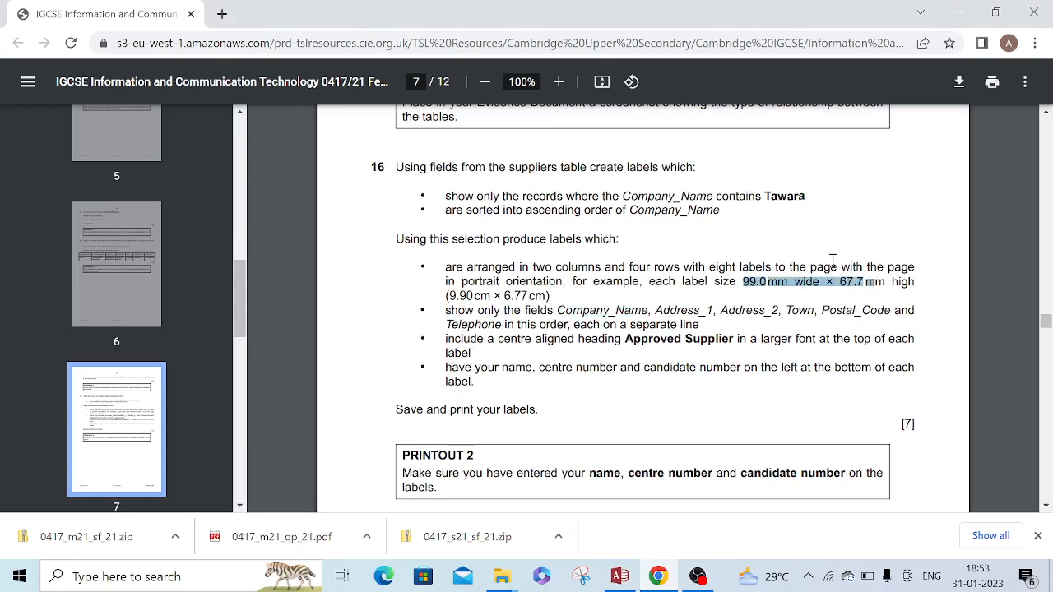
click(620, 577)
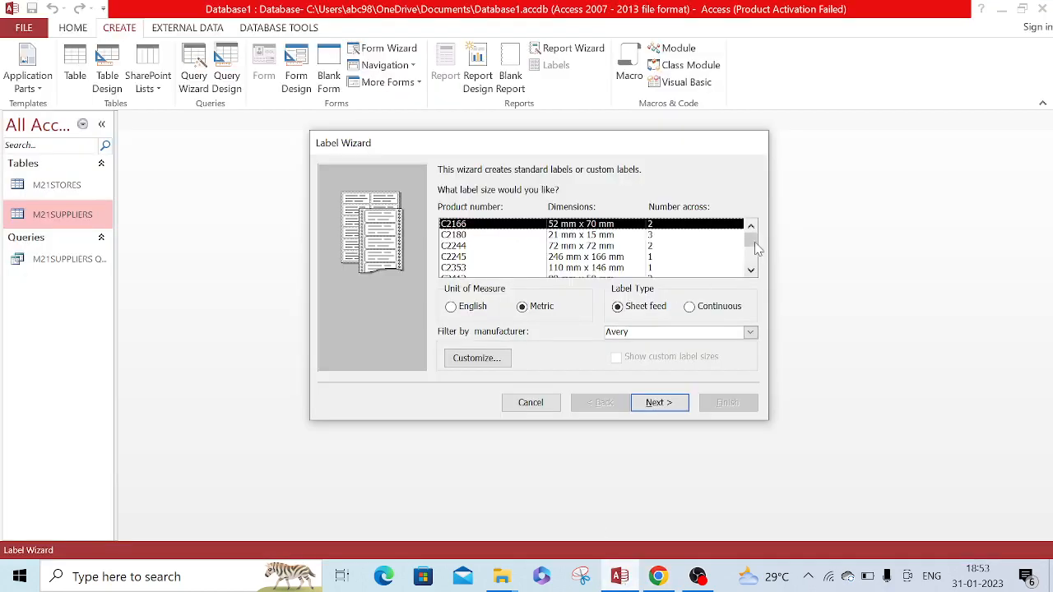
drag(751, 239, 752, 250)
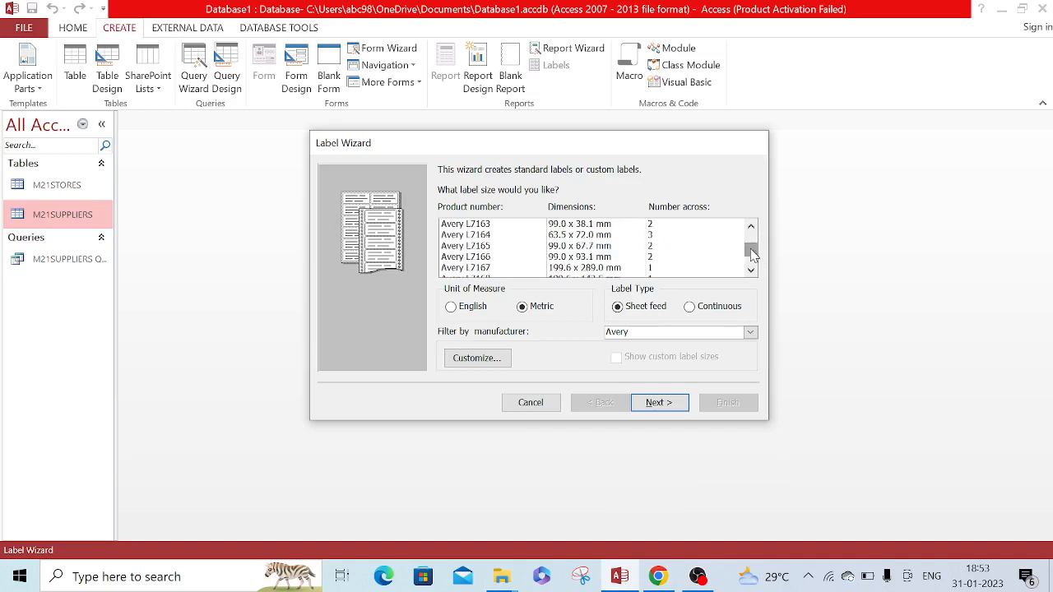
click(589, 247)
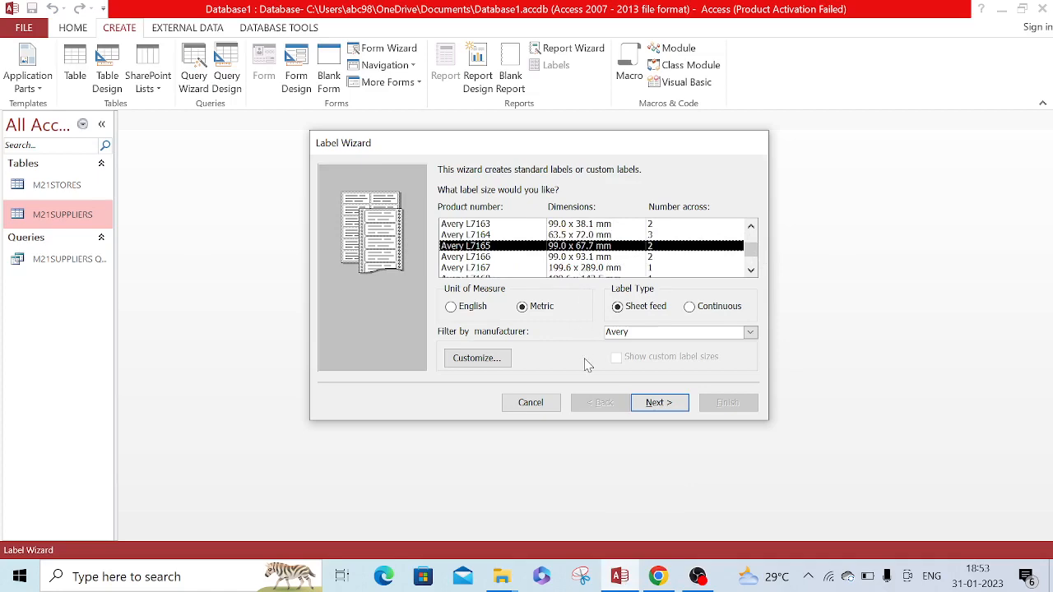
click(659, 578)
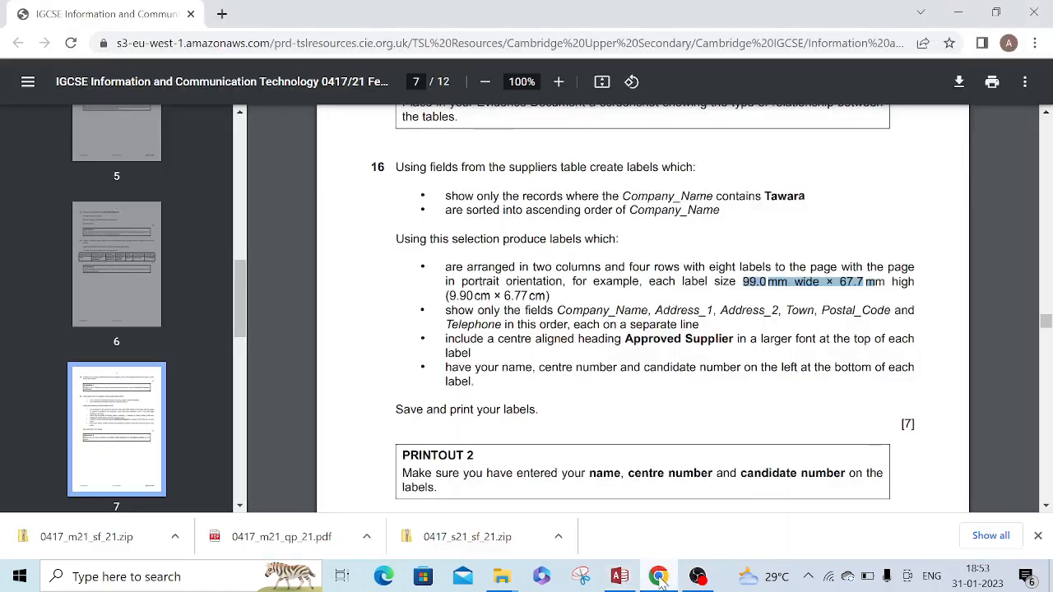
click(659, 577)
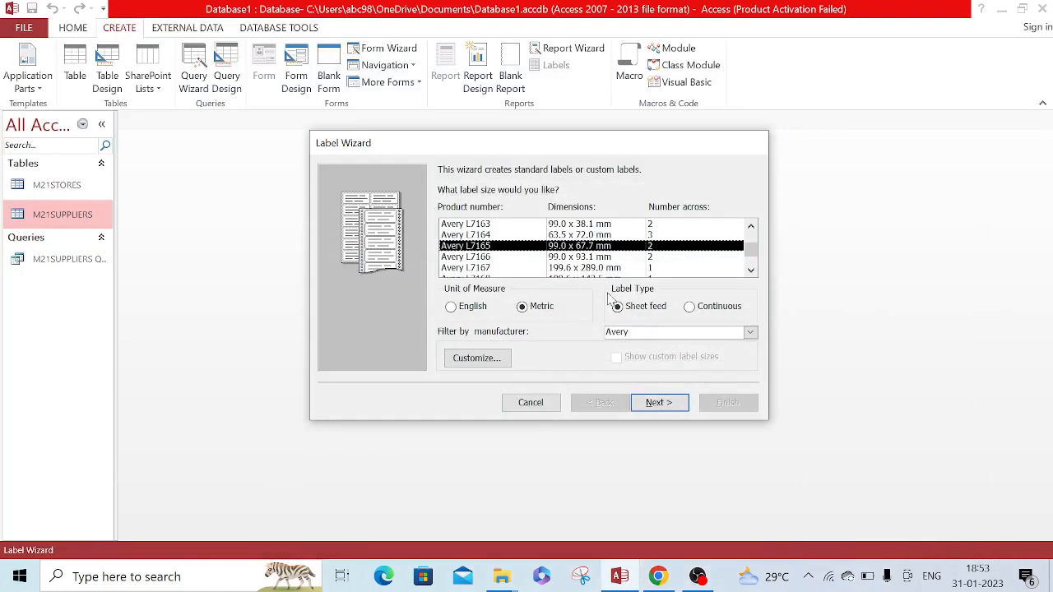
click(659, 403)
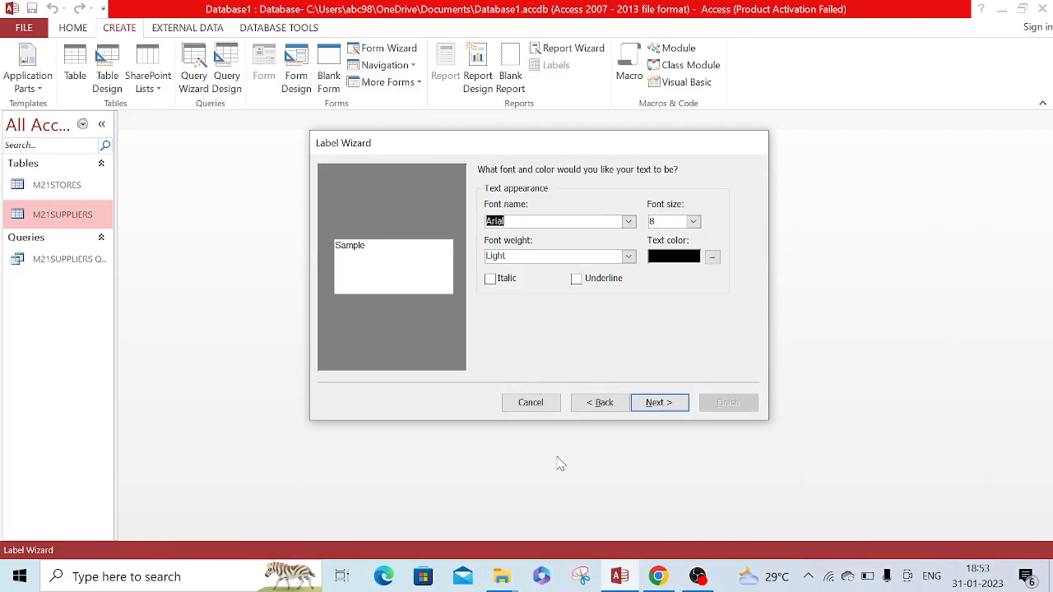
Check question 16 for font requirements, set the label text's font size to 10 and continue to the label contents
click(658, 576)
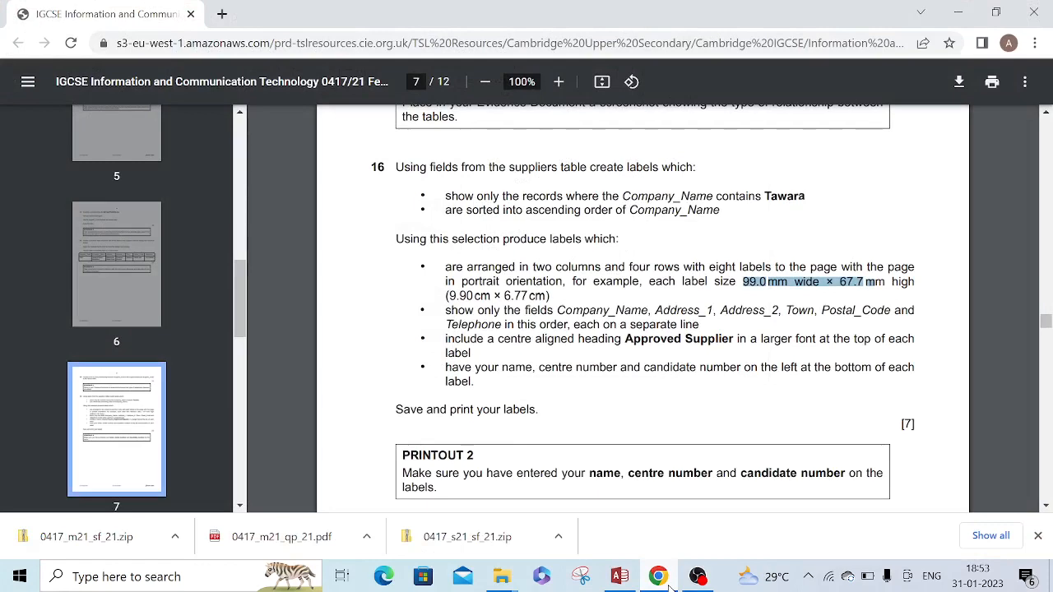
click(659, 576)
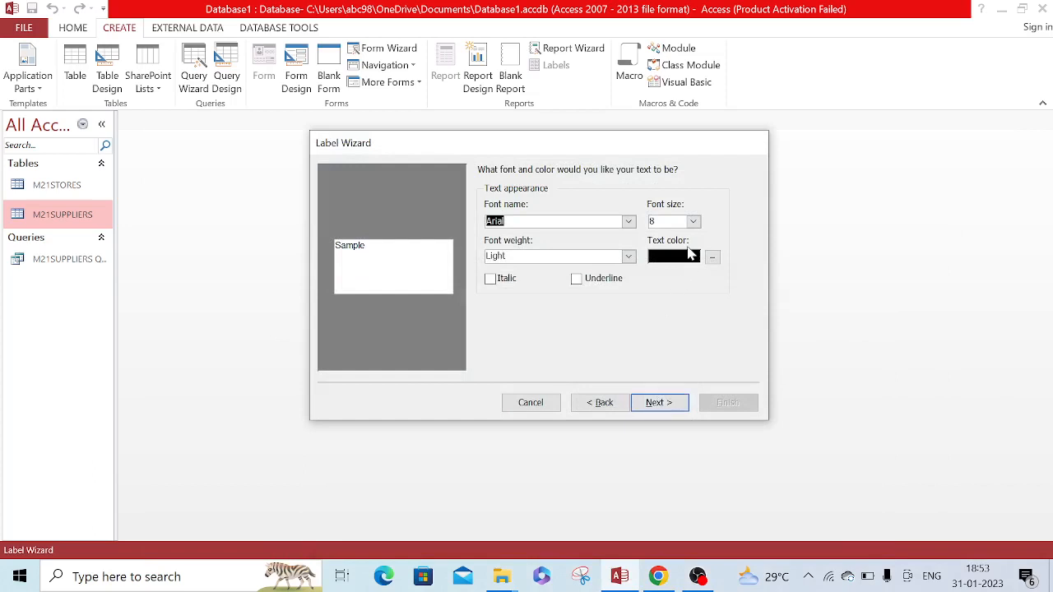
click(694, 222)
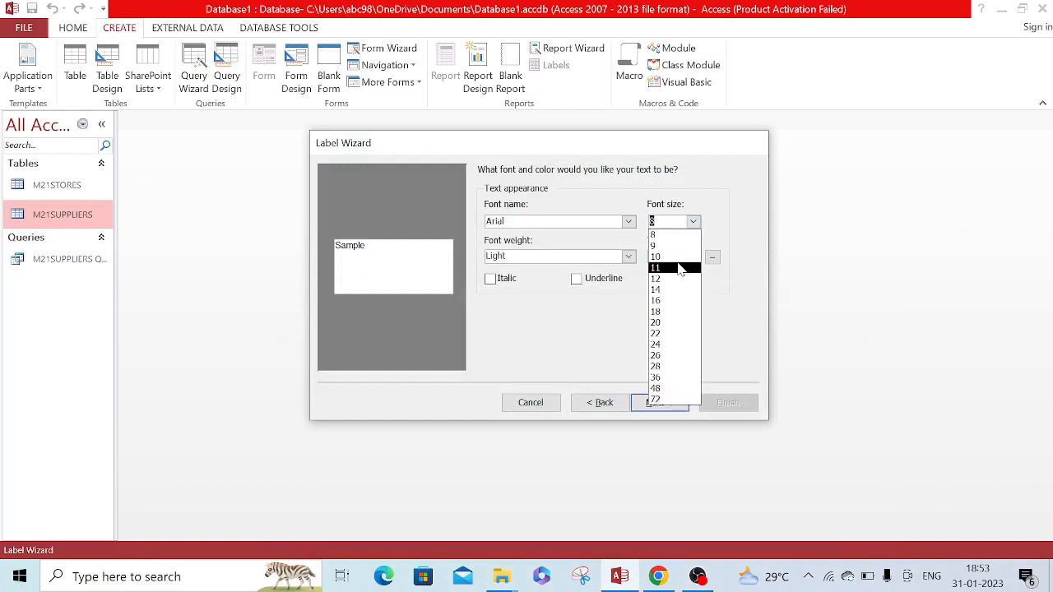
click(678, 258)
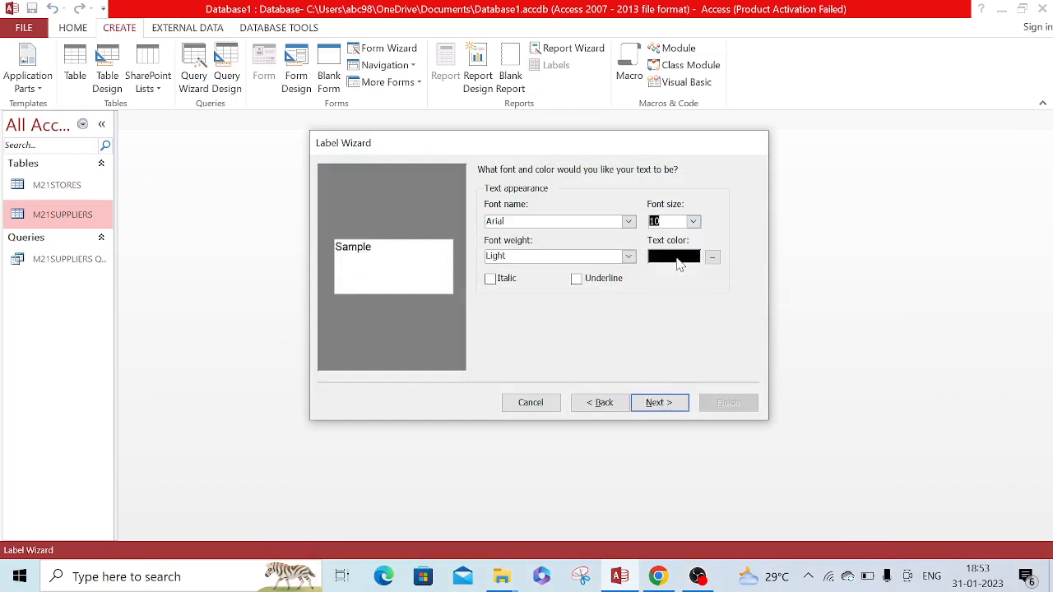
click(659, 403)
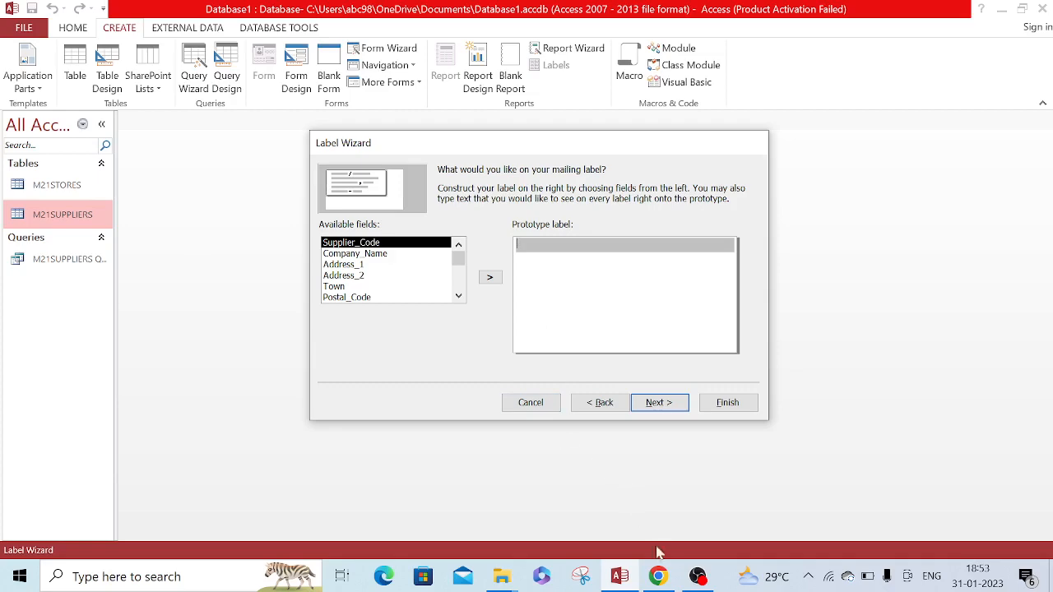
Check the required field order in question 16 and put Company_Name on the first line of the prototype label
click(660, 577)
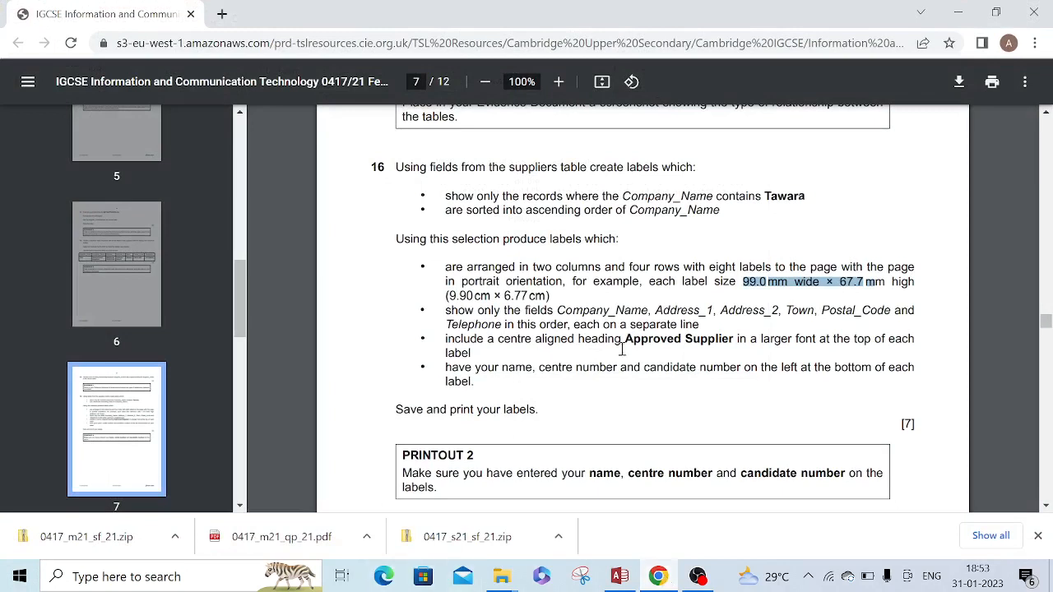
drag(561, 311, 719, 317)
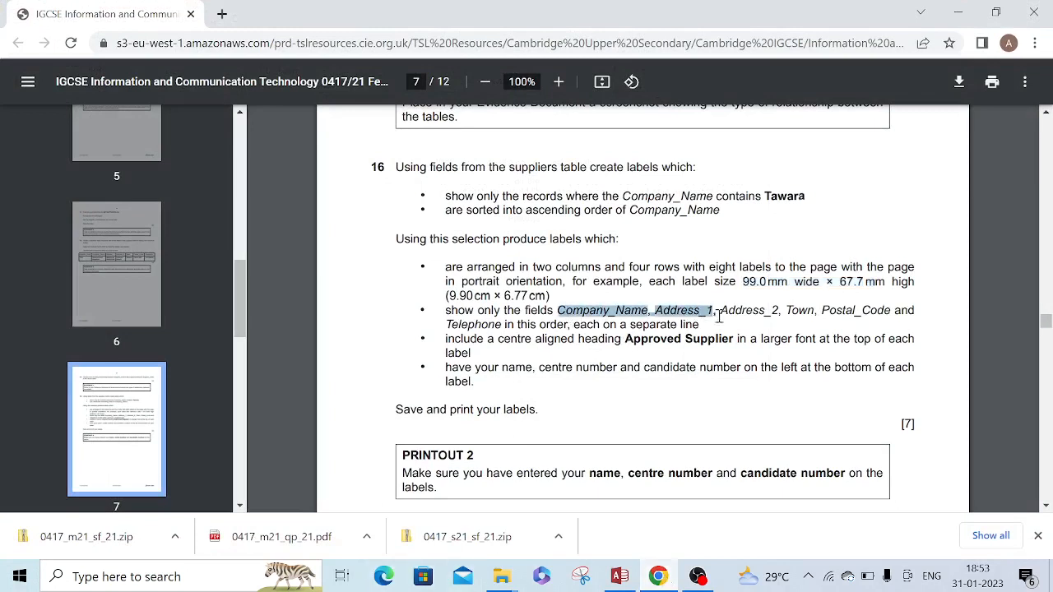
click(806, 319)
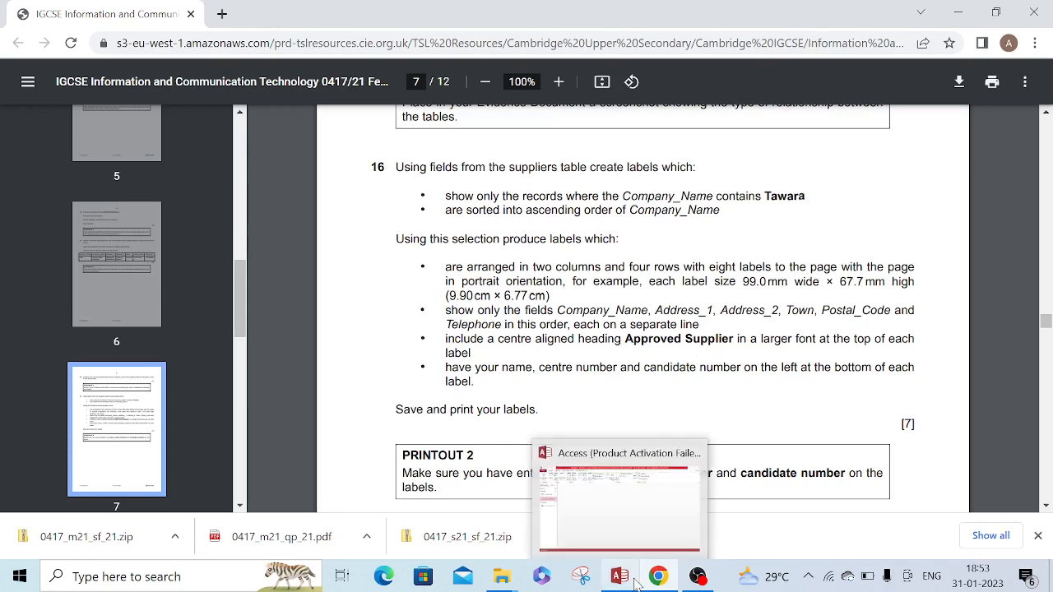
click(560, 498)
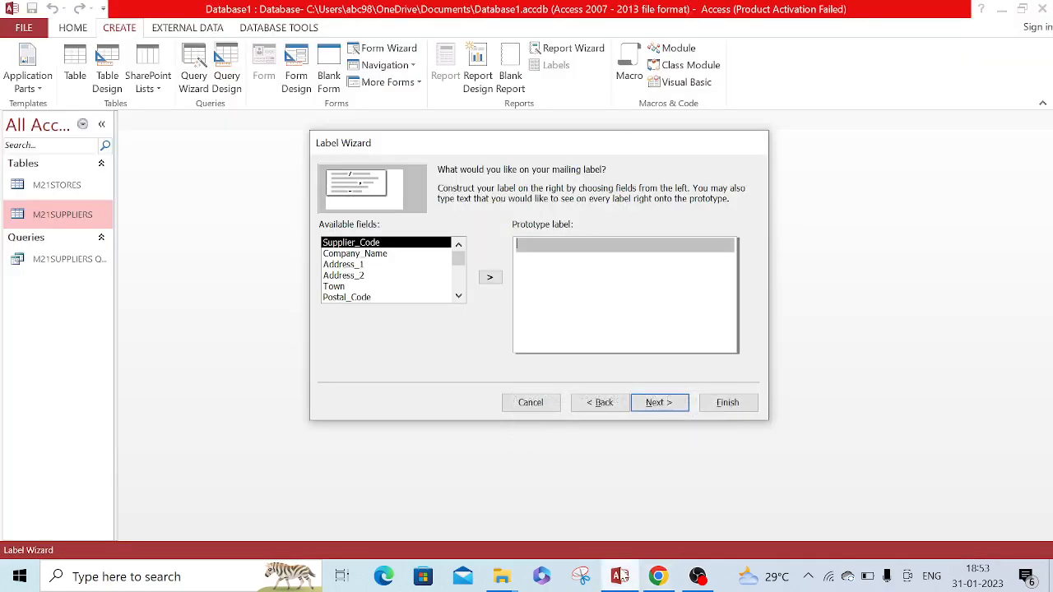
click(380, 255)
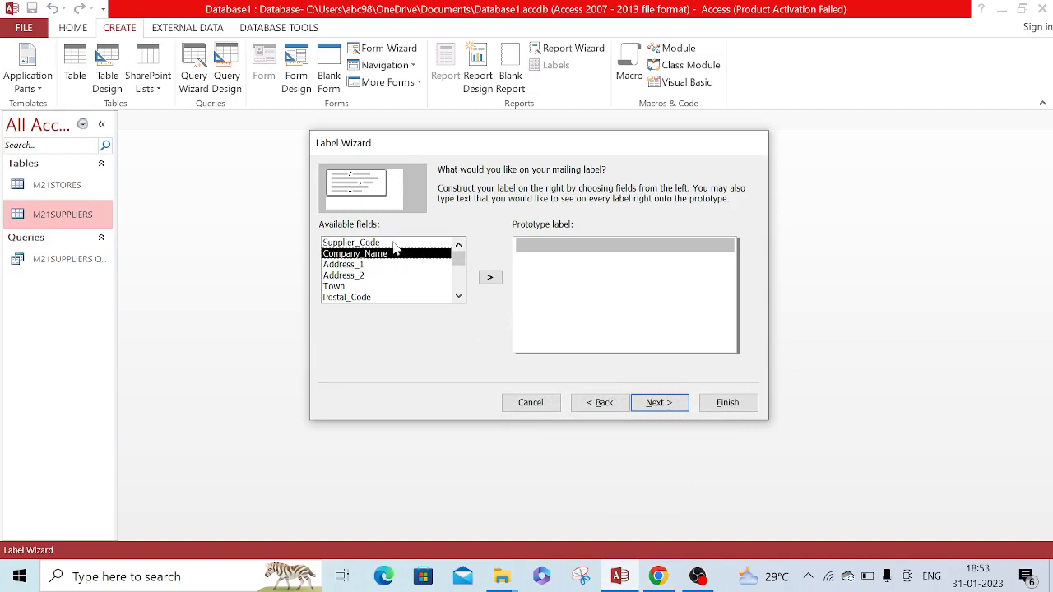
click(488, 279)
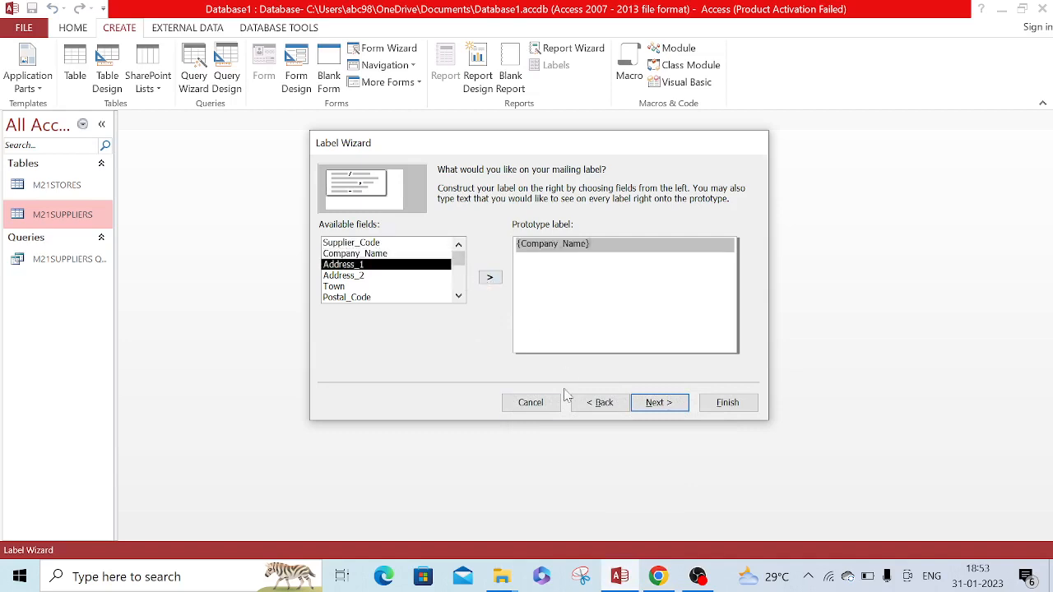
key(Return)
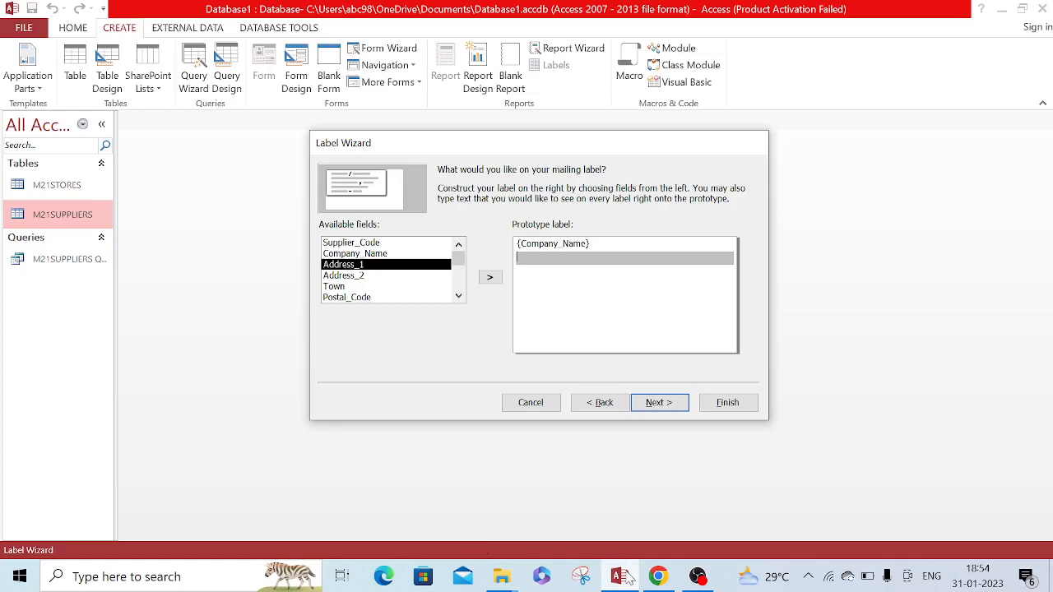
Add Address_1, Address_2 and Town to the prototype label, each on its own line, following the order in question 16
click(656, 582)
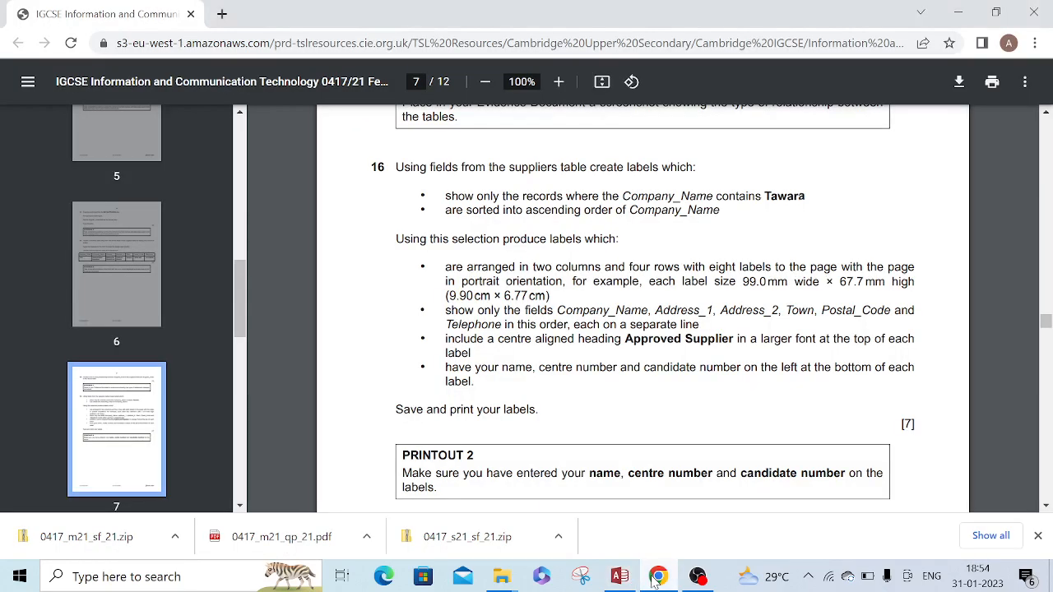
click(656, 580)
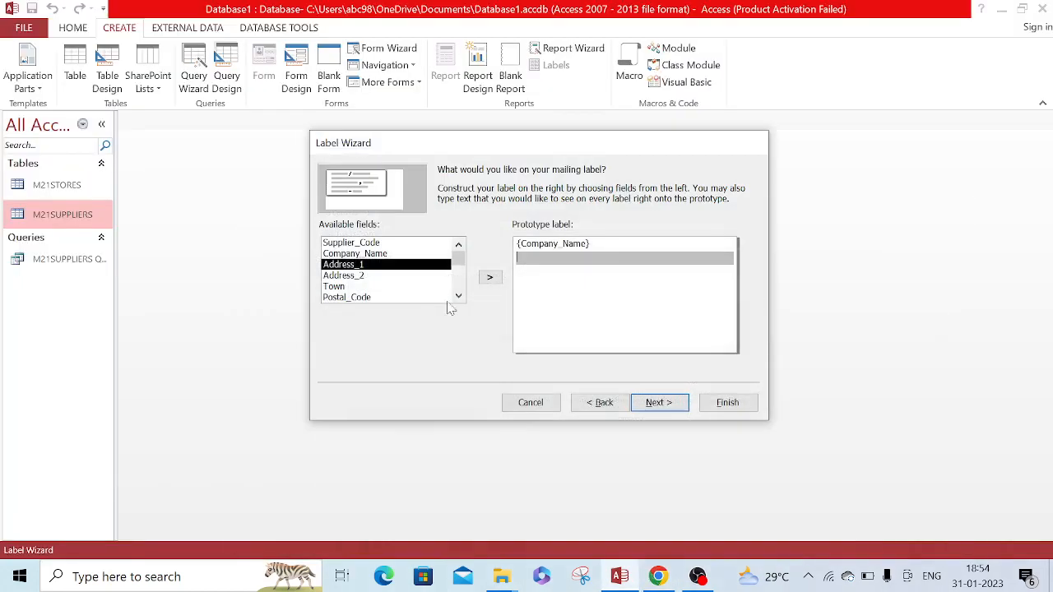
click(491, 280)
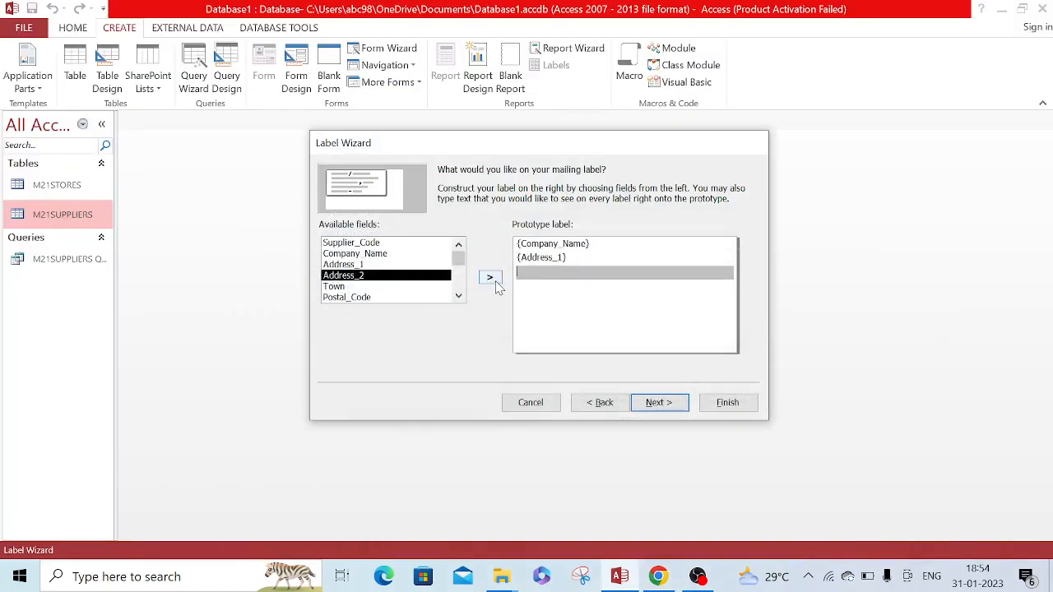
click(495, 285)
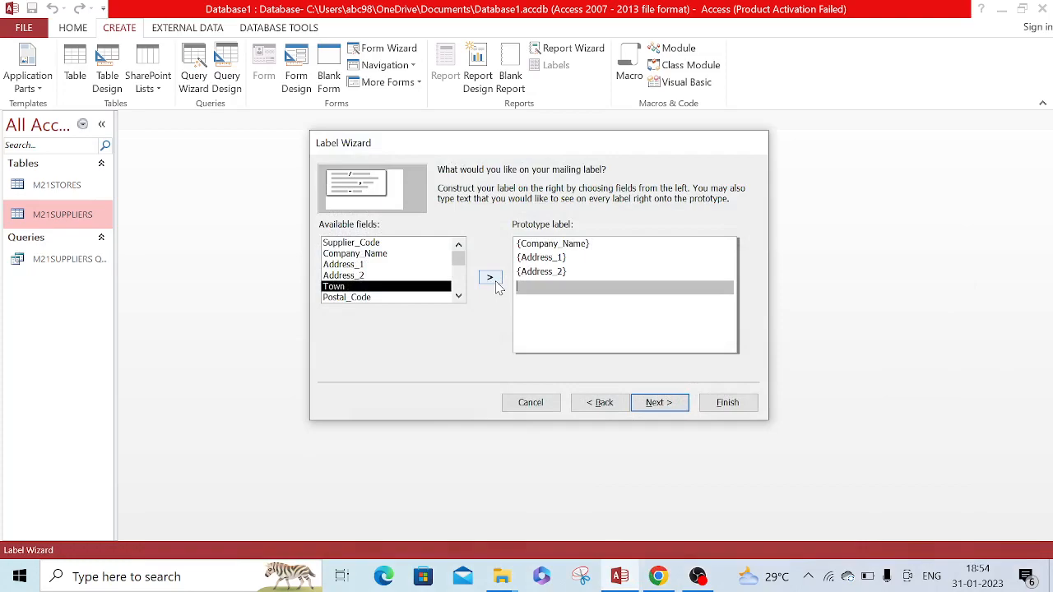
click(659, 576)
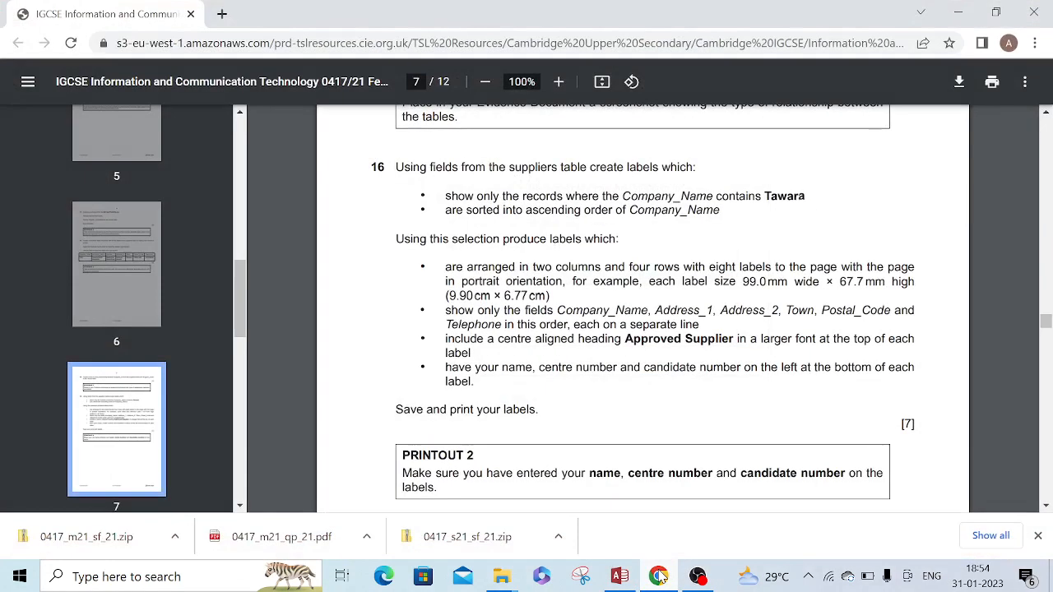
click(659, 577)
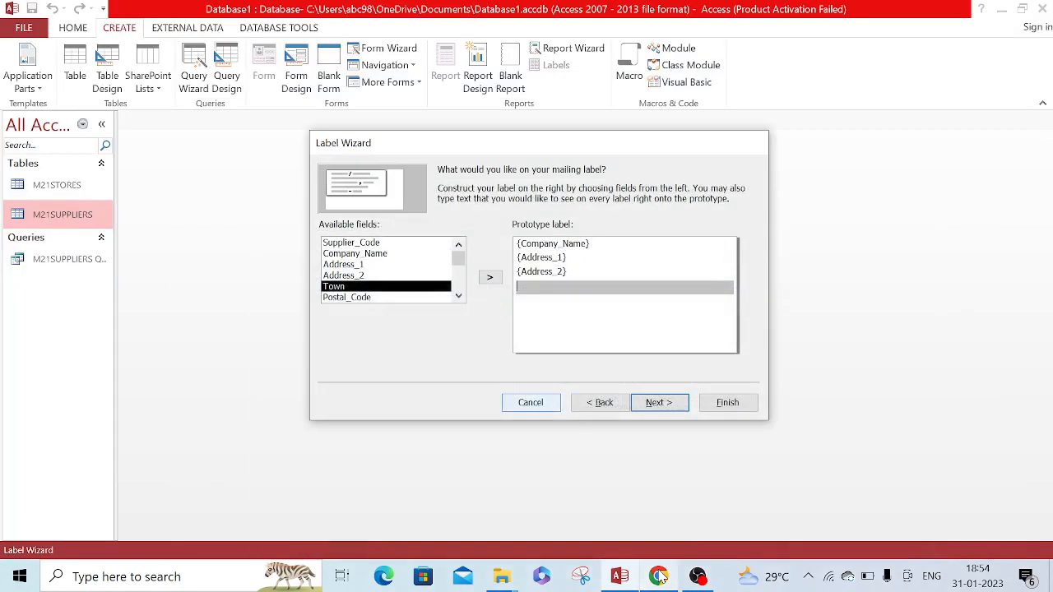
click(489, 279)
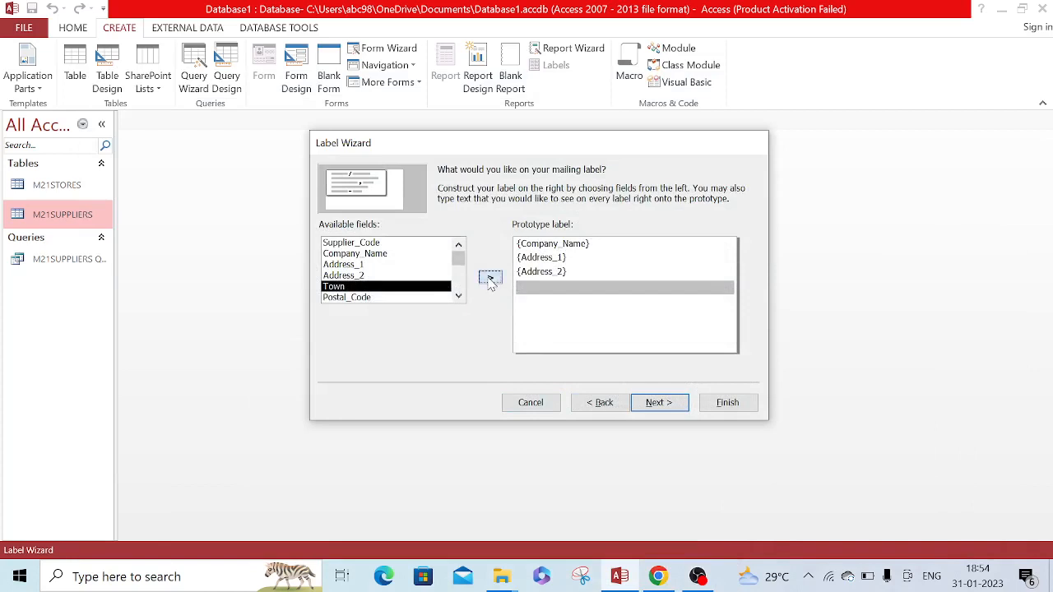
key(Return)
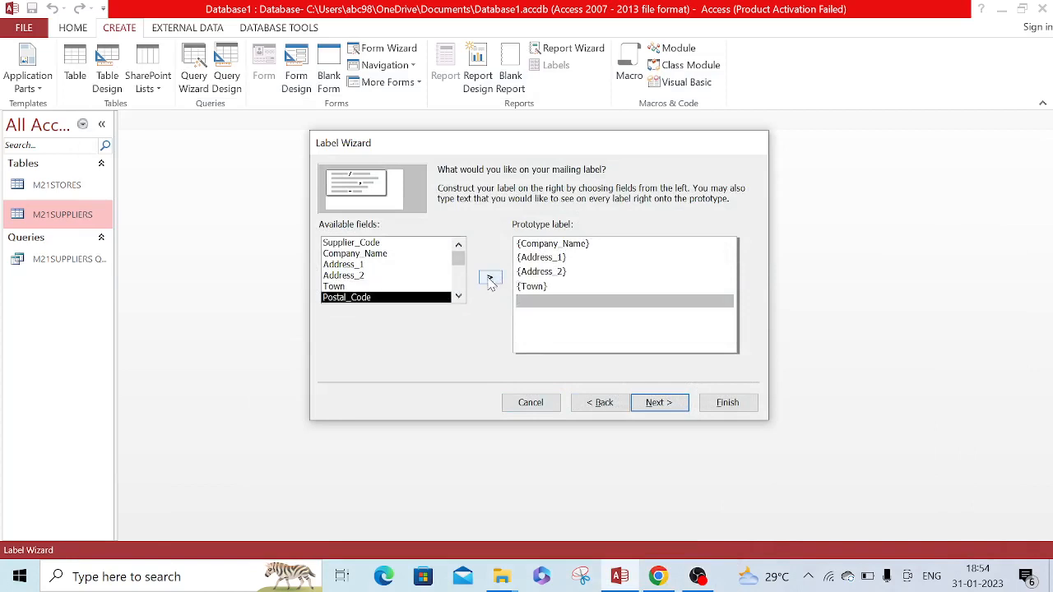
Add Postal_Code and Telephone on separate lines of the prototype label and continue to the sorting options
click(490, 279)
key(Return)
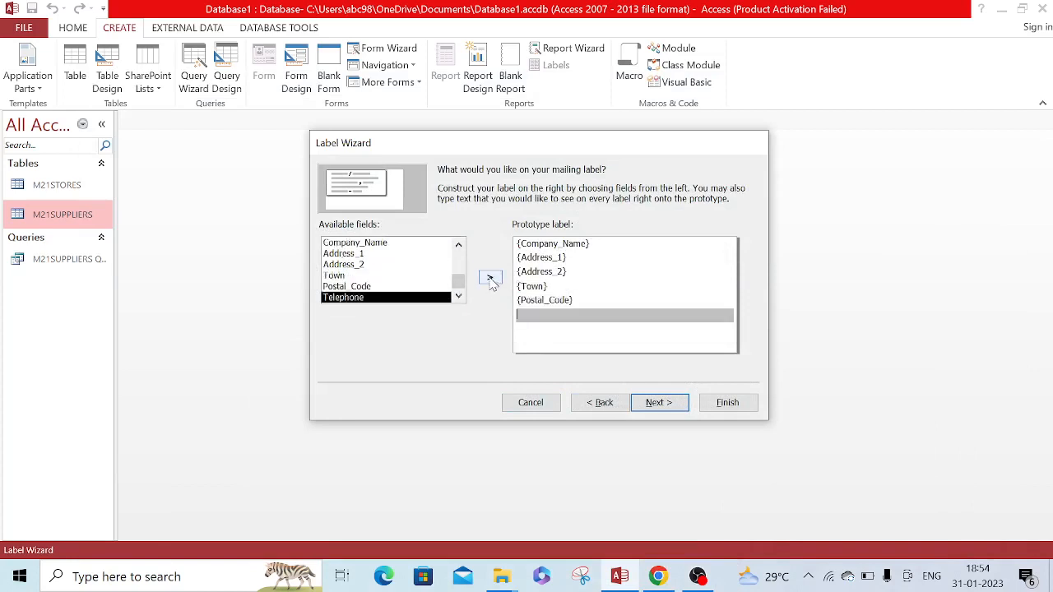
click(489, 279)
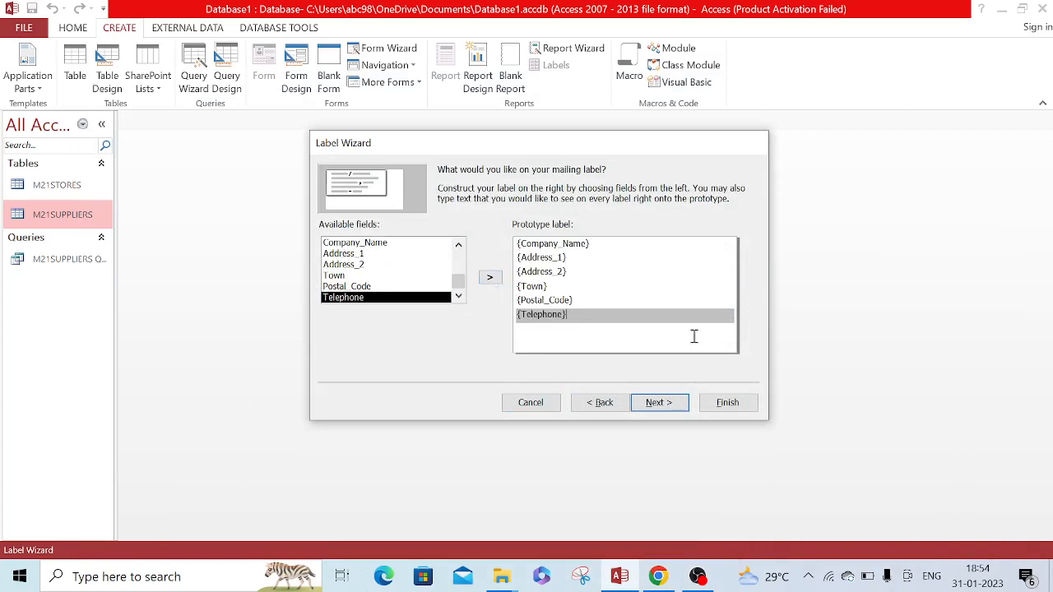
click(660, 403)
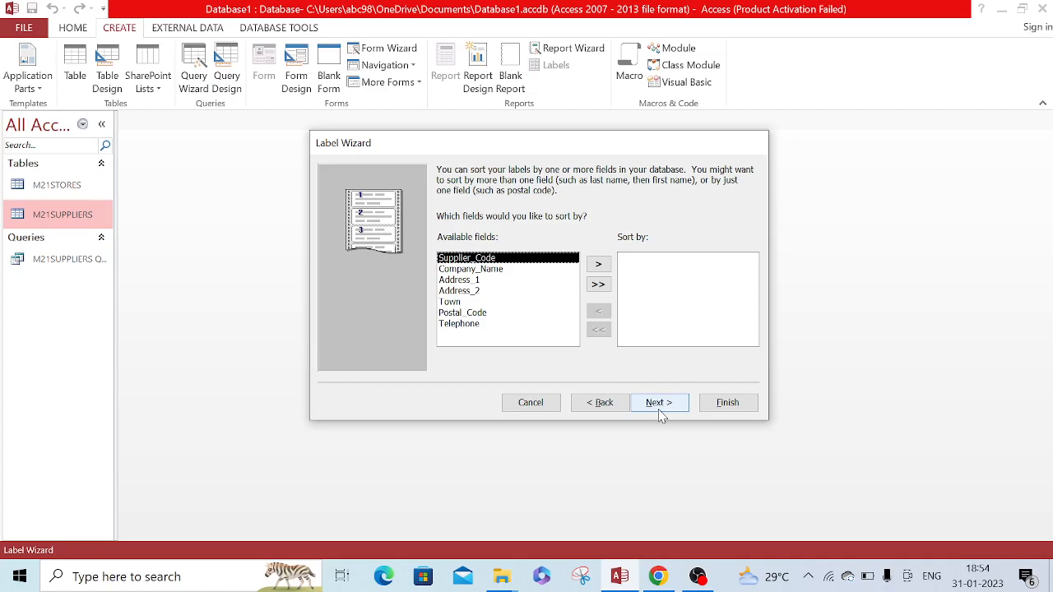
Check the sort order required in question 16, sort the labels by Company_Name and continue to naming the report
click(658, 577)
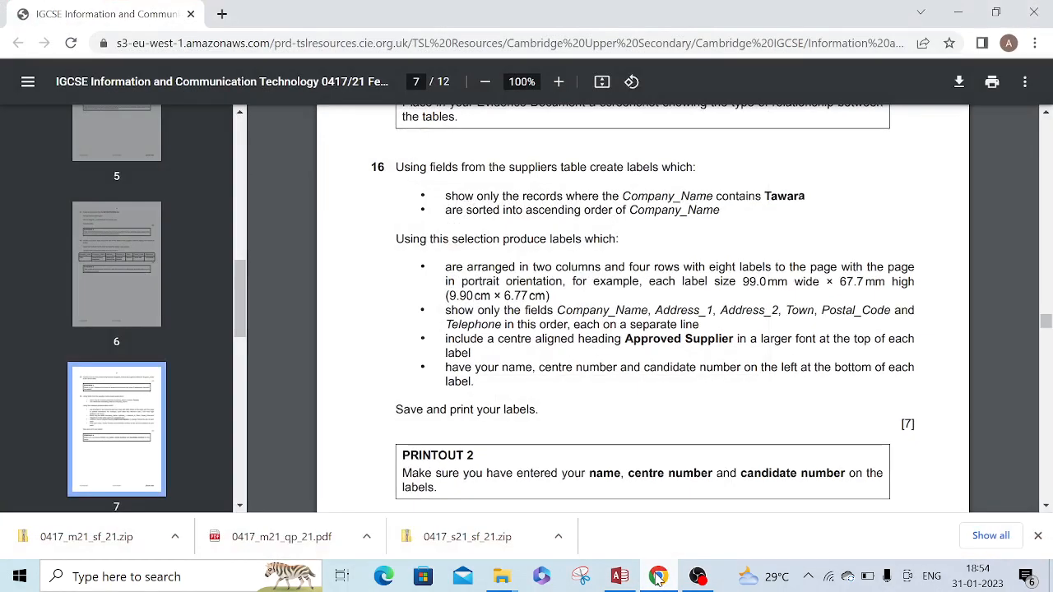
drag(458, 212, 690, 216)
click(630, 568)
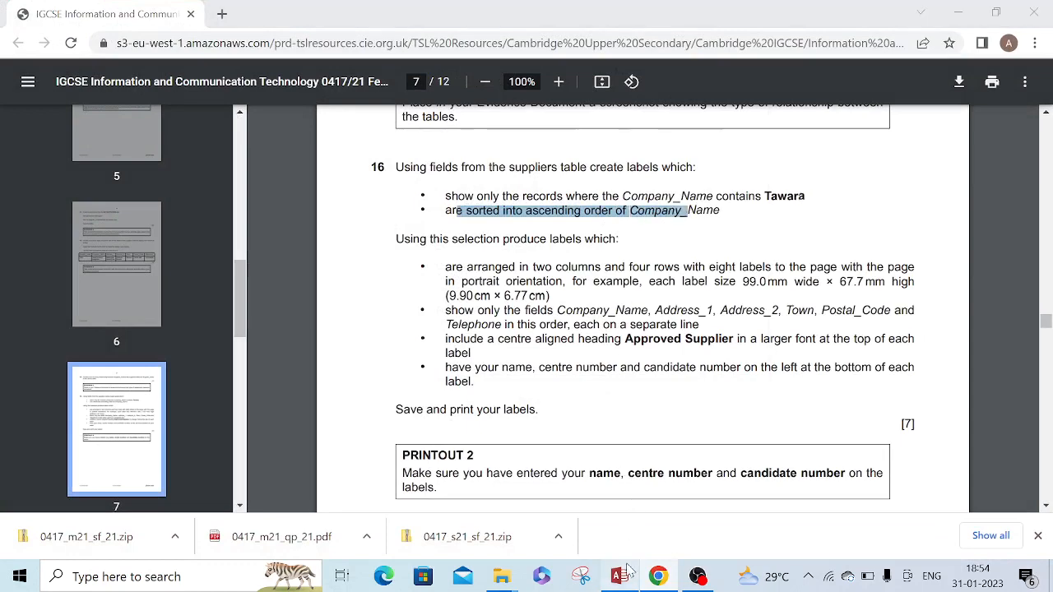
click(496, 271)
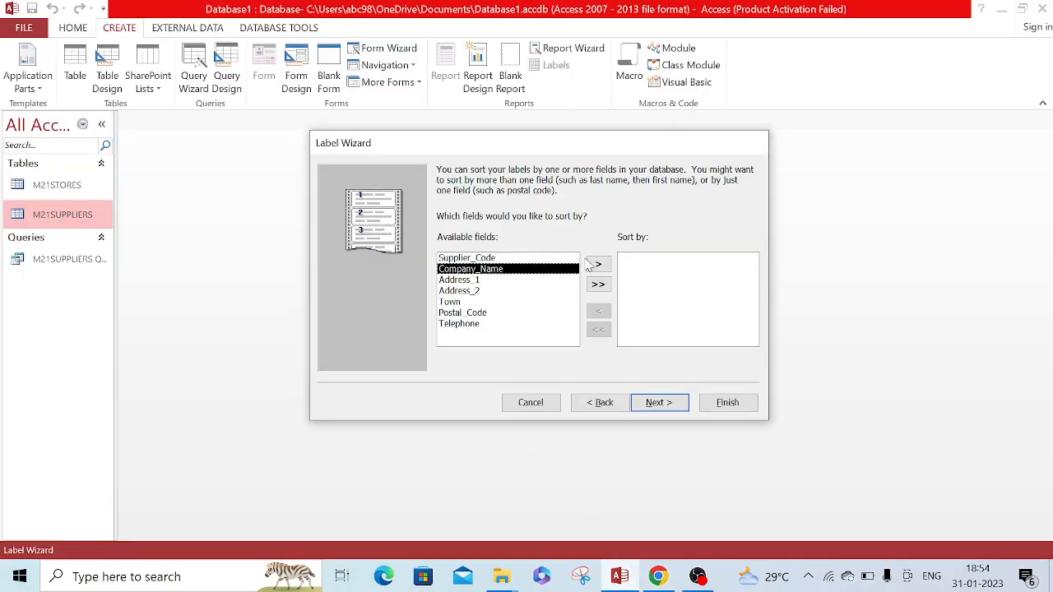
click(598, 264)
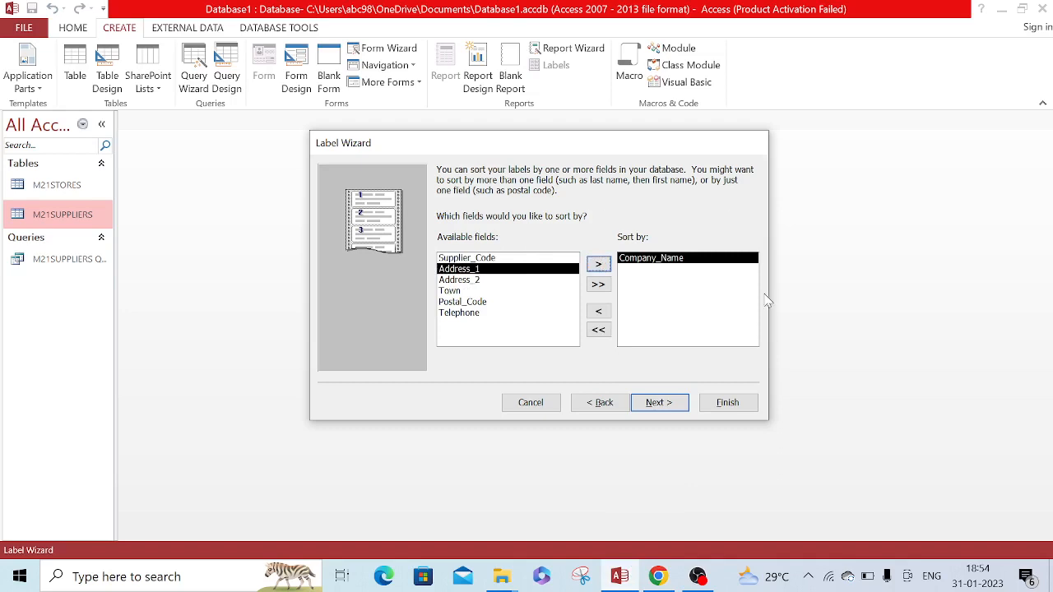
click(659, 403)
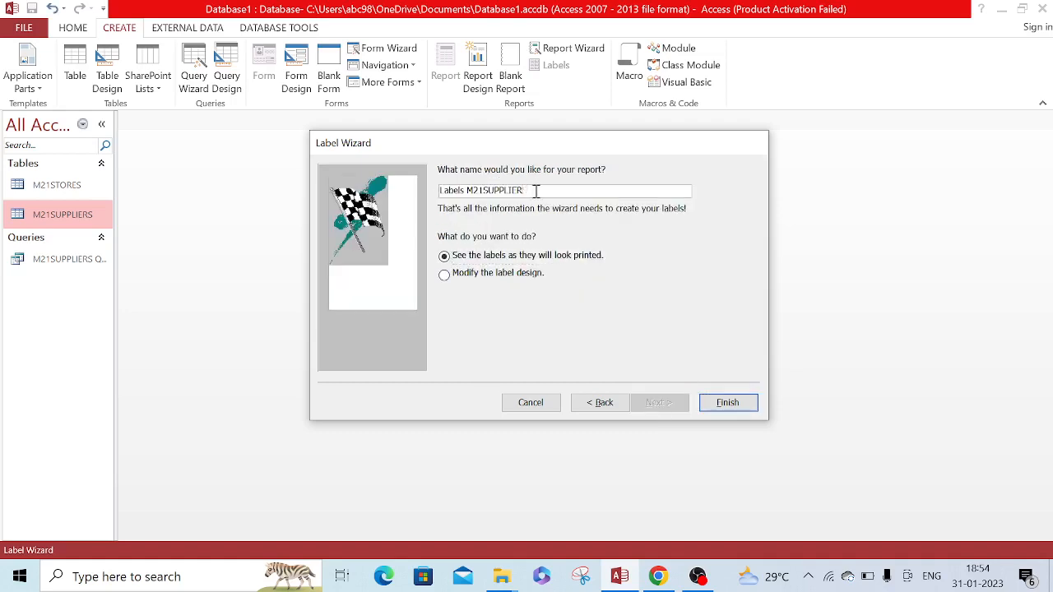
Replace the report name with Approved Supplier, copied from question 16, and finish the wizard with the labels shown as printed
key(BackSpace)
key(BackSpace)
key(BackSpace)
key(BackSpace)
key(BackSpace)
key(BackSpace)
key(BackSpace)
key(BackSpace)
key(BackSpace)
key(BackSpace)
key(BackSpace)
key(BackSpace)
key(BackSpace)
key(BackSpace)
key(BackSpace)
key(BackSpace)
key(BackSpace)
key(BackSpace)
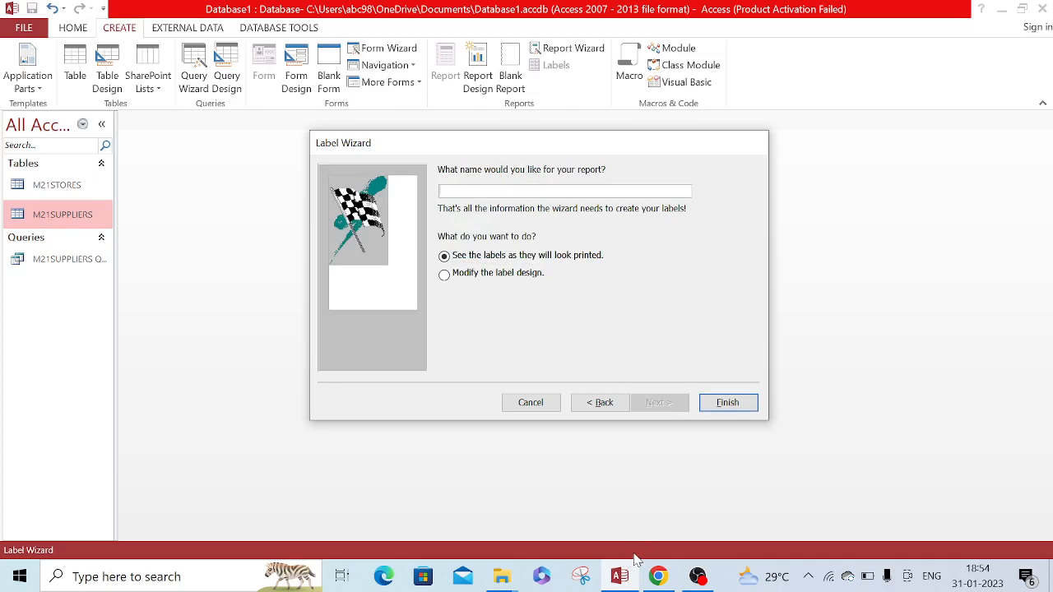
click(658, 576)
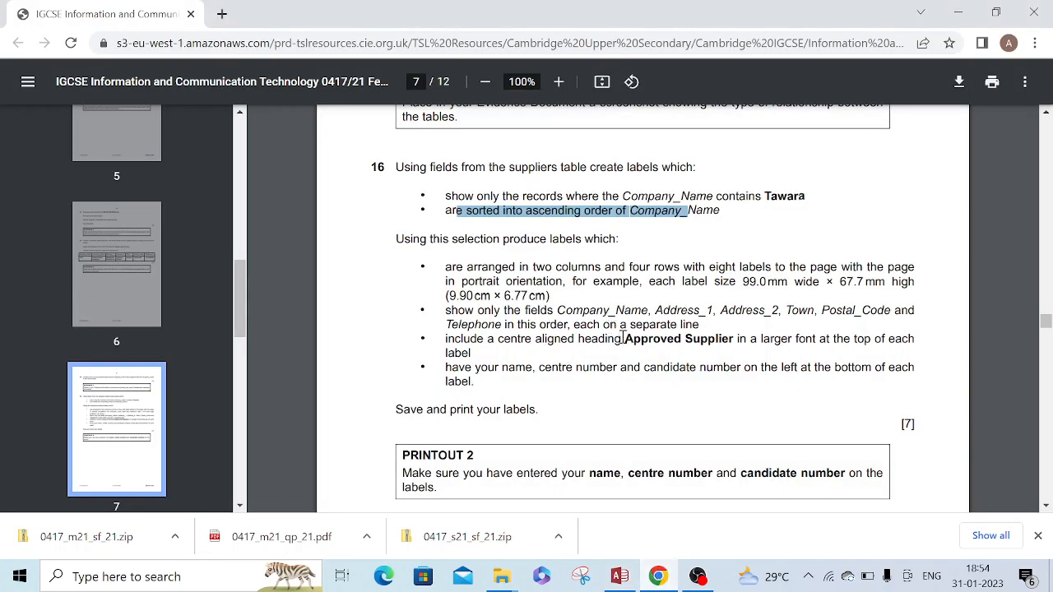
drag(627, 340, 726, 339)
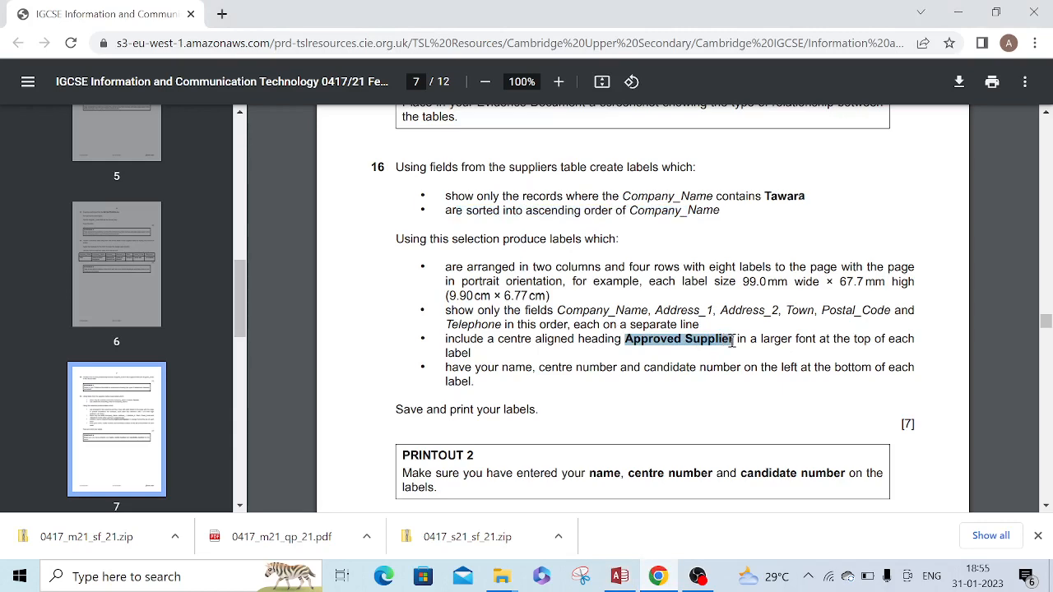
click(620, 576)
text(Approved Supplier)
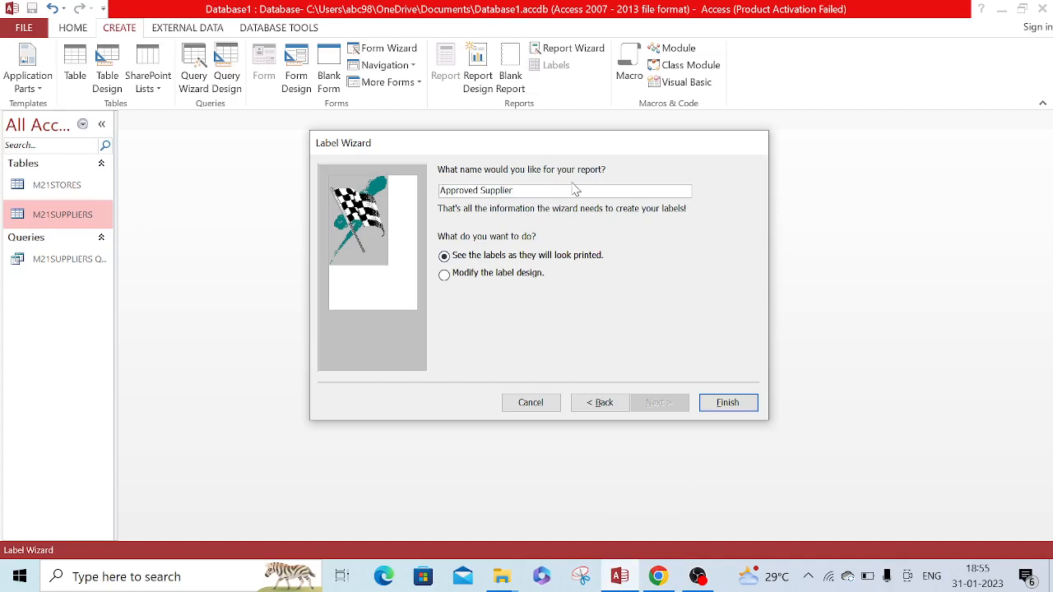
click(732, 404)
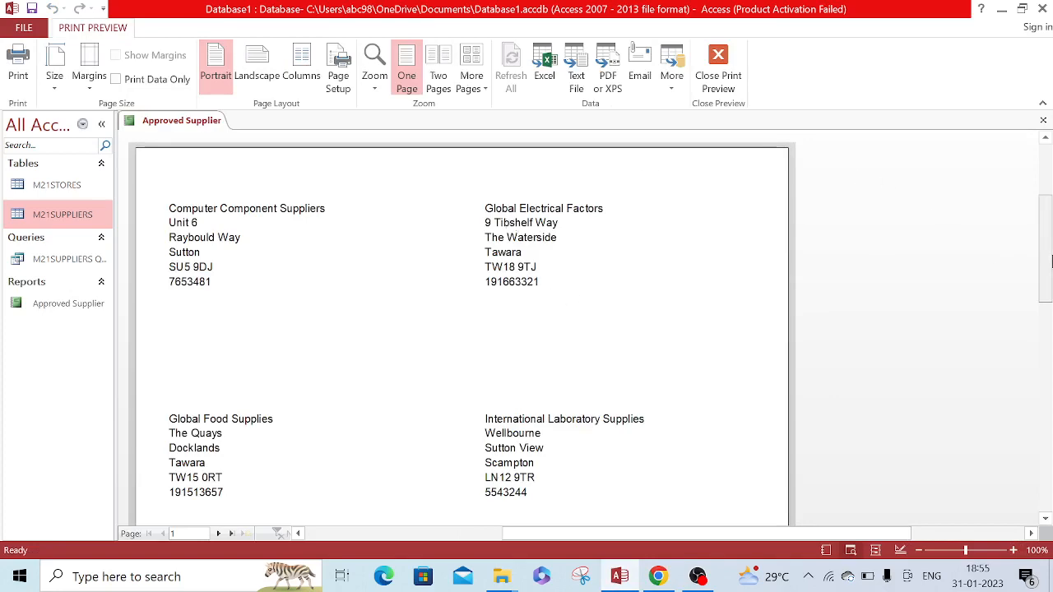
Review the labels in the print preview, close it to reach the report design and check question 16's heading requirement
drag(1051, 260, 1051, 315)
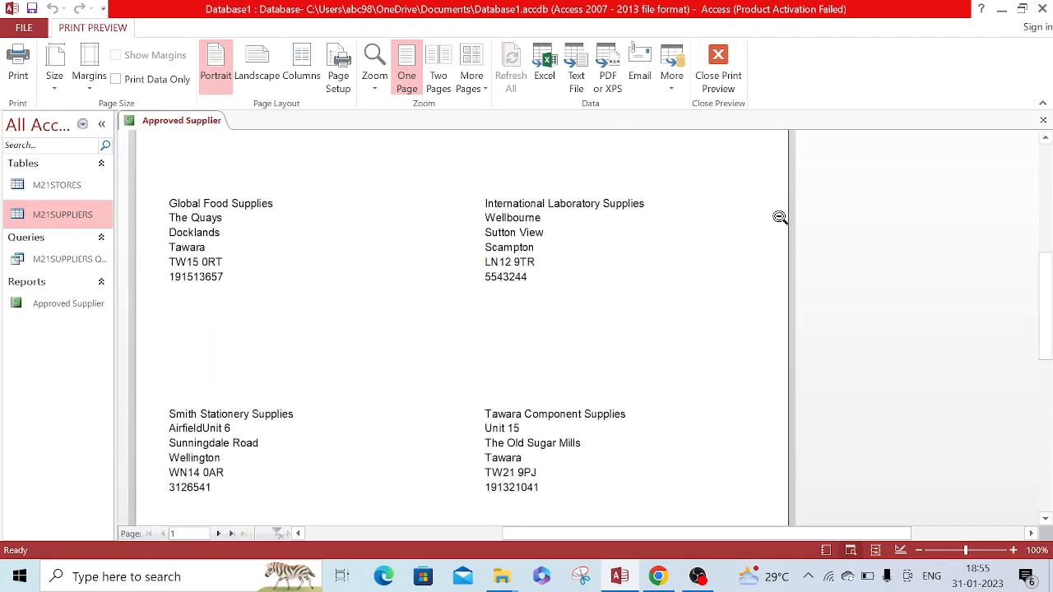
click(718, 55)
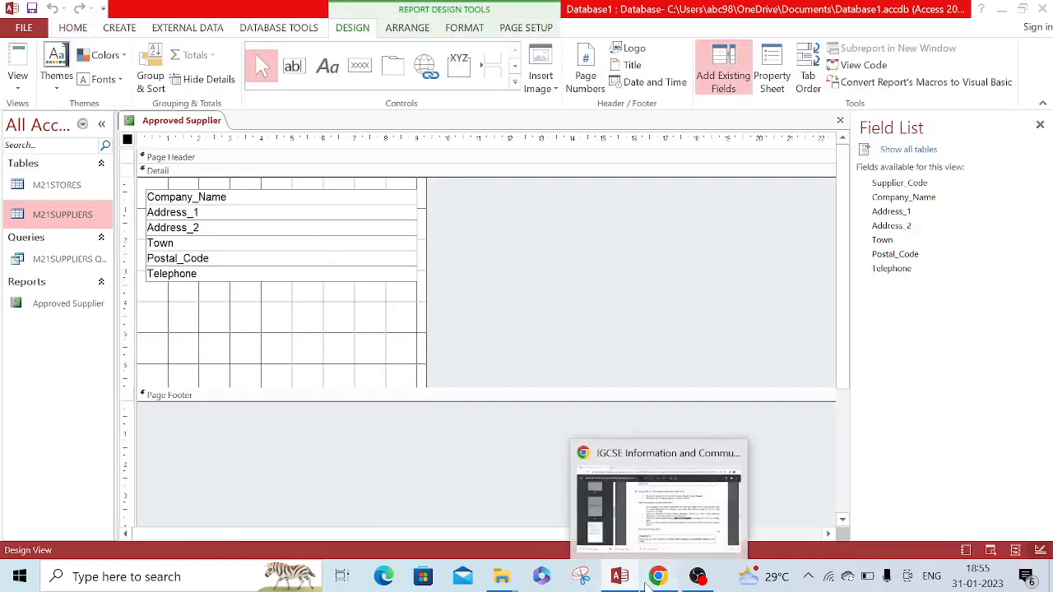
click(659, 576)
drag(447, 339, 900, 344)
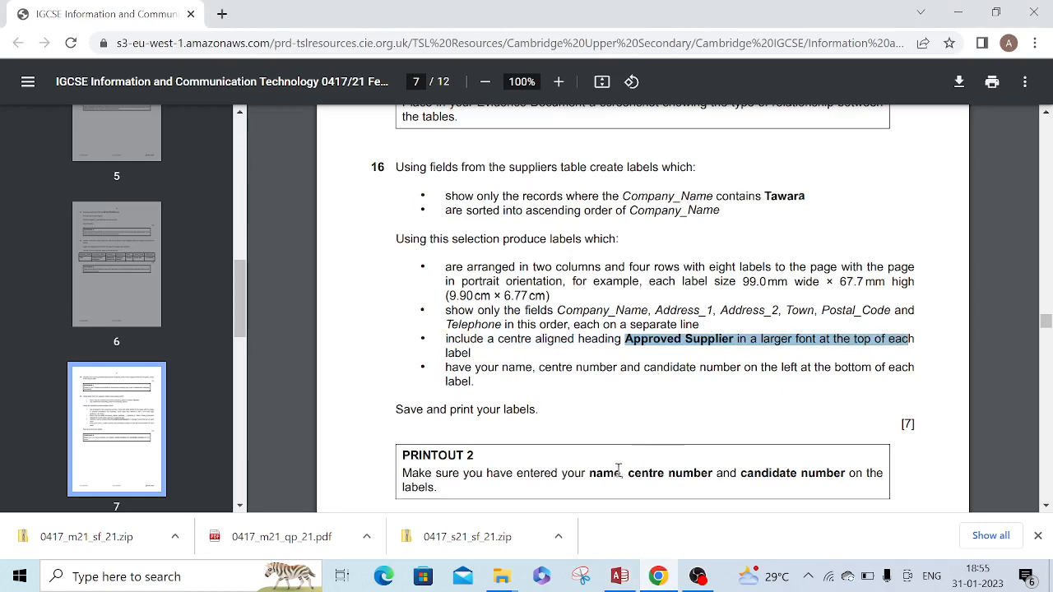
click(619, 577)
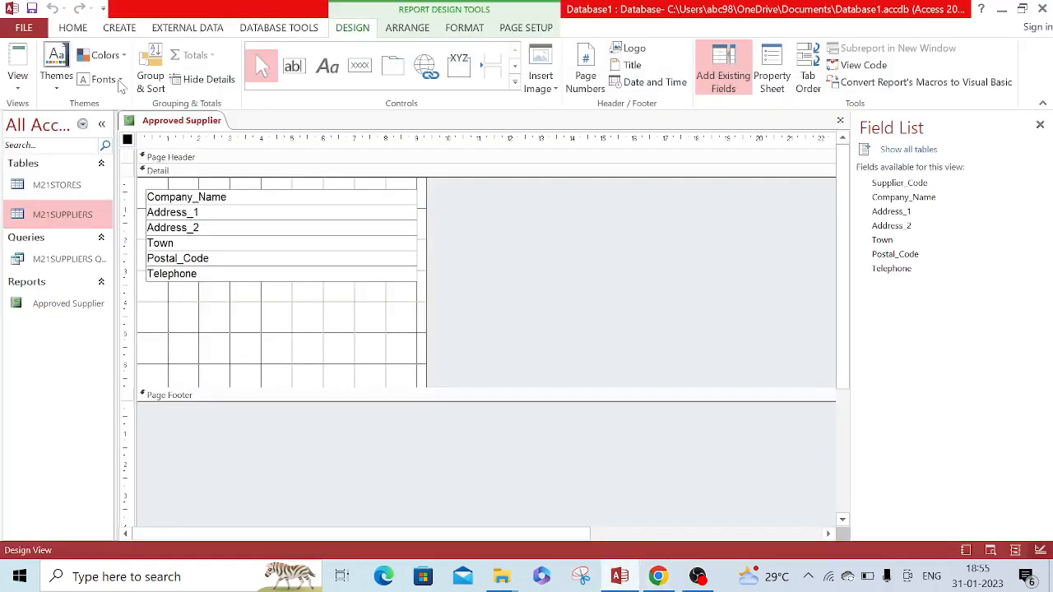
Select all six fields from Company_Name to Telephone in the Detail section and move them down to leave room above
click(146, 191)
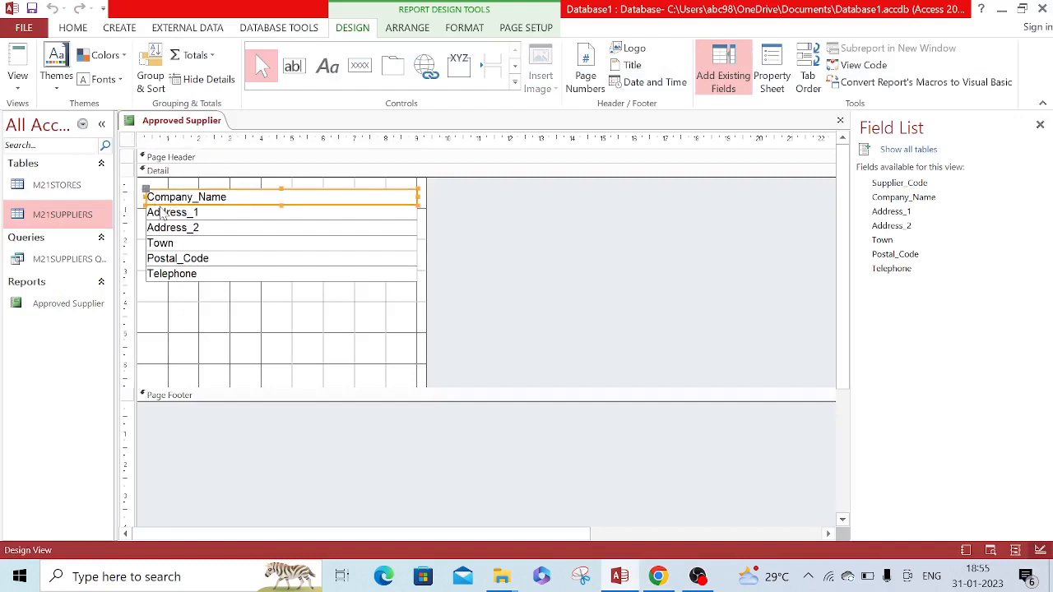
shift+click(160, 212)
shift+click(162, 228)
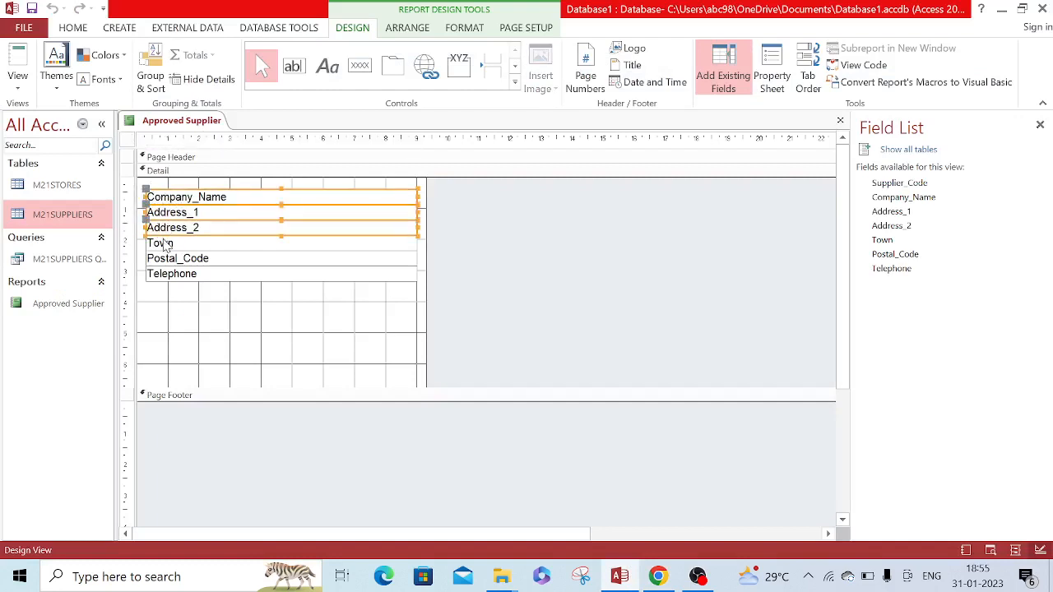
shift+click(163, 244)
shift+click(164, 260)
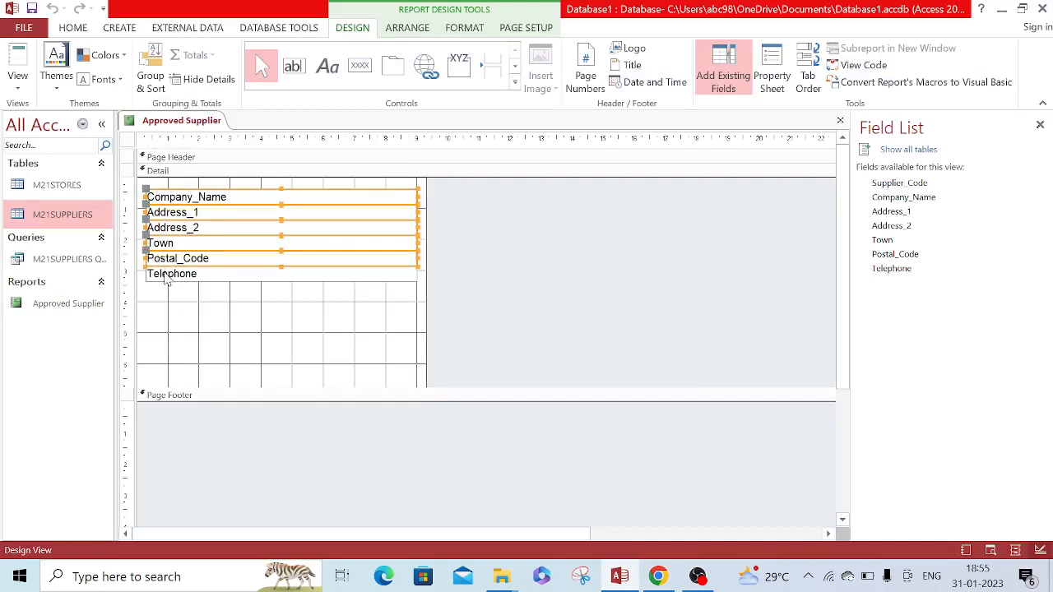
shift+click(169, 275)
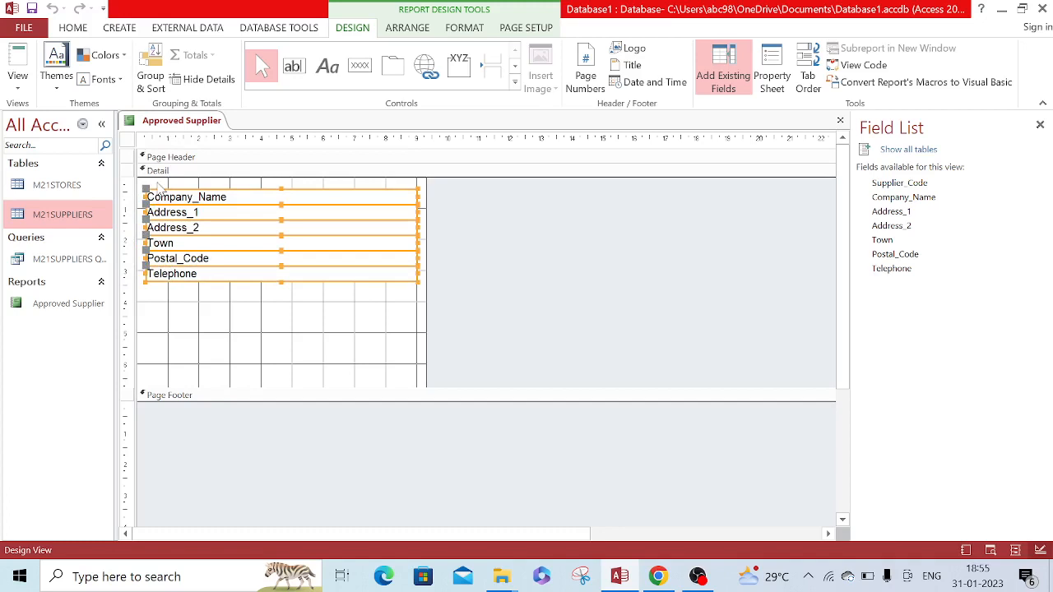
drag(148, 197, 149, 204)
key(Down)
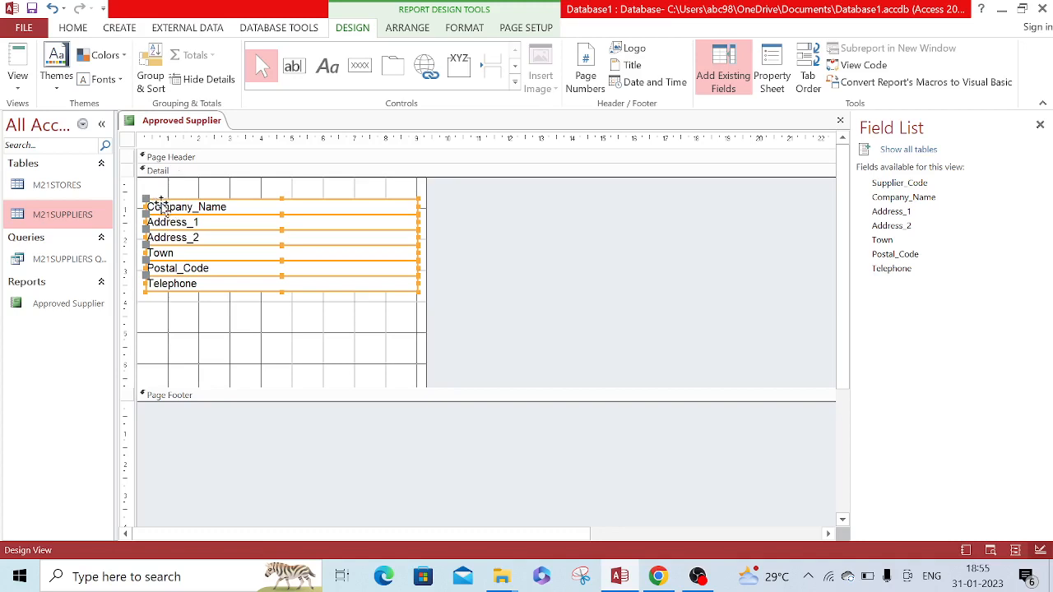
click(162, 205)
key(Down)
key(Down)
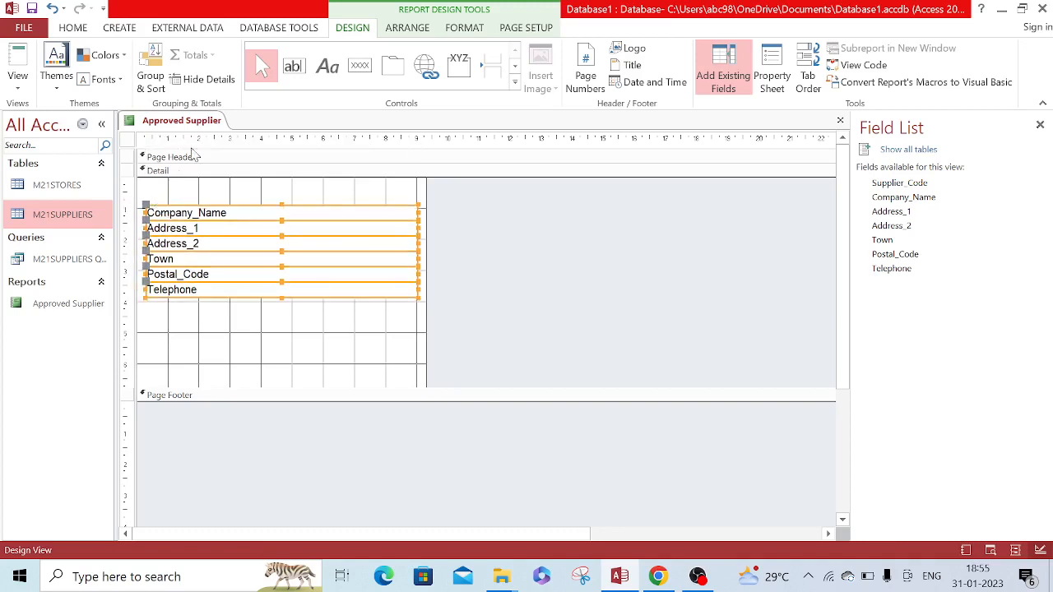
Add a label control about 5 cm wide above Company_Name in the Detail section with the text Approved Supplier
click(657, 576)
click(620, 576)
click(327, 66)
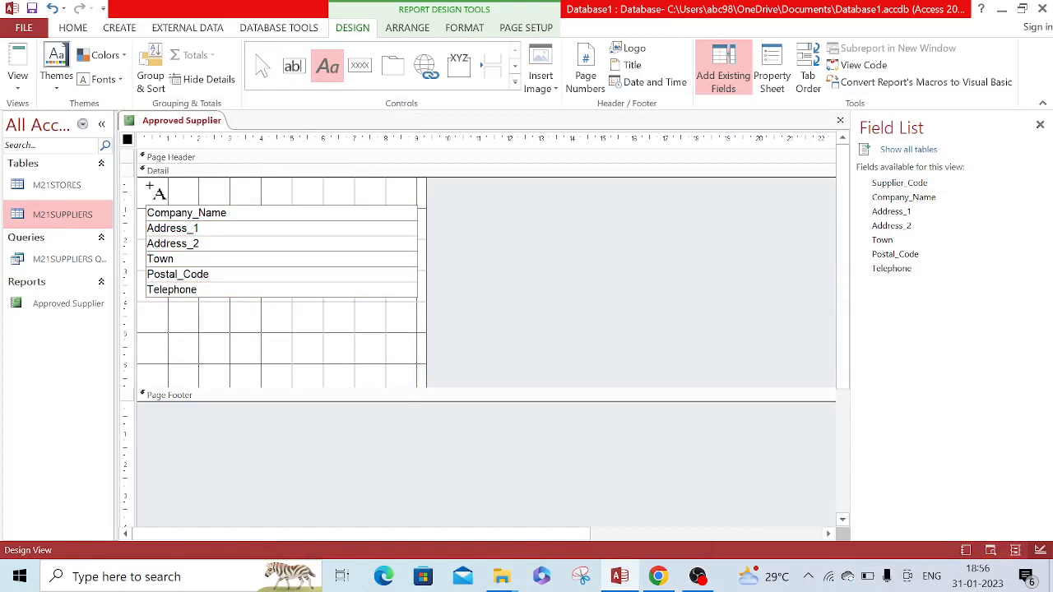
drag(150, 187, 311, 204)
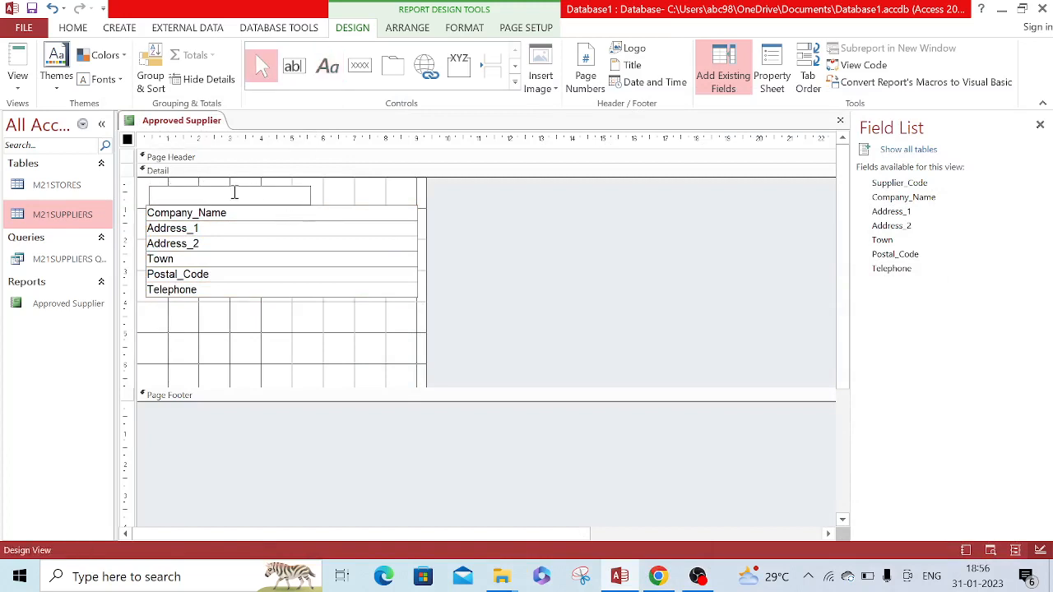
text(Approved Supplier)
Format the Approved Supplier heading as bold, font size 14 and centre aligned
drag(245, 195, 150, 194)
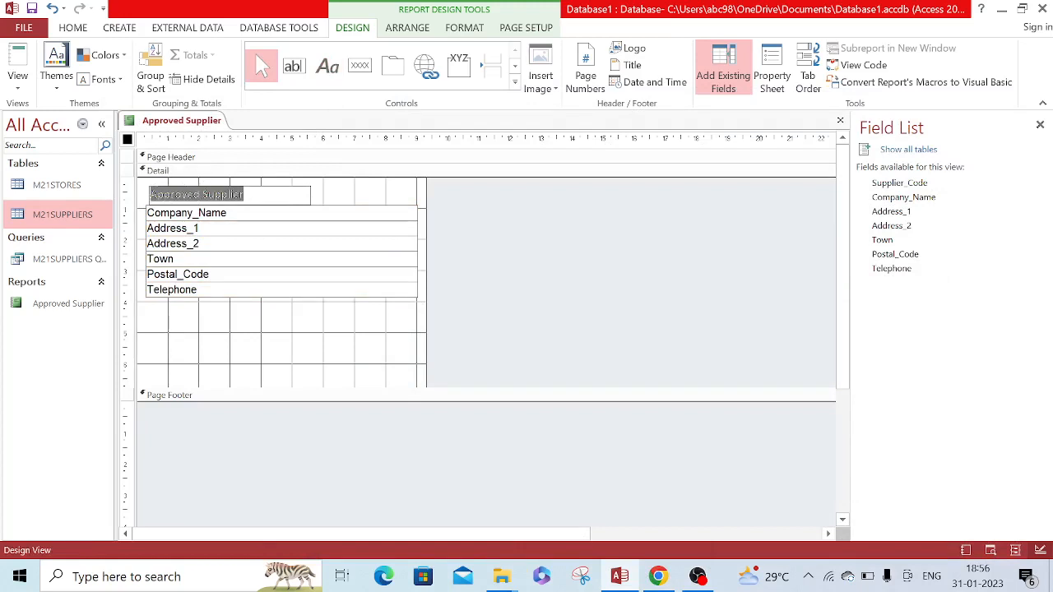
click(456, 29)
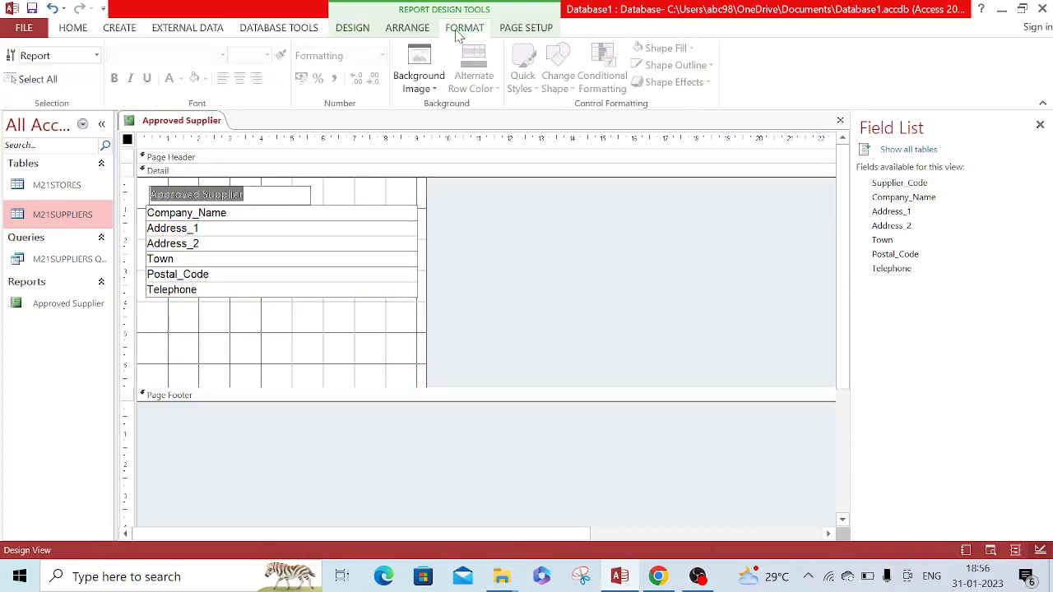
click(256, 190)
click(349, 195)
click(310, 195)
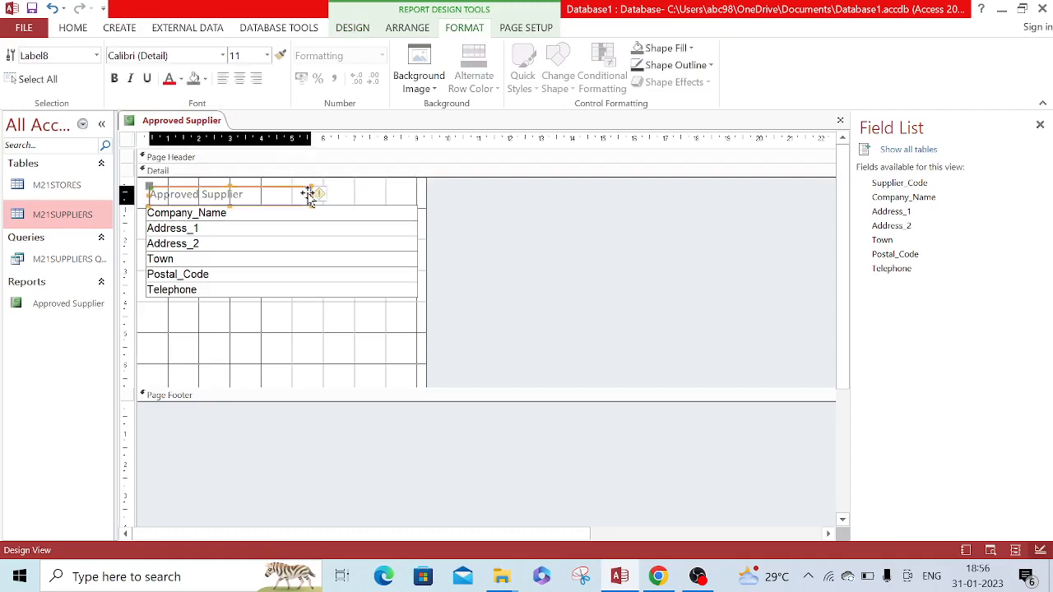
click(115, 78)
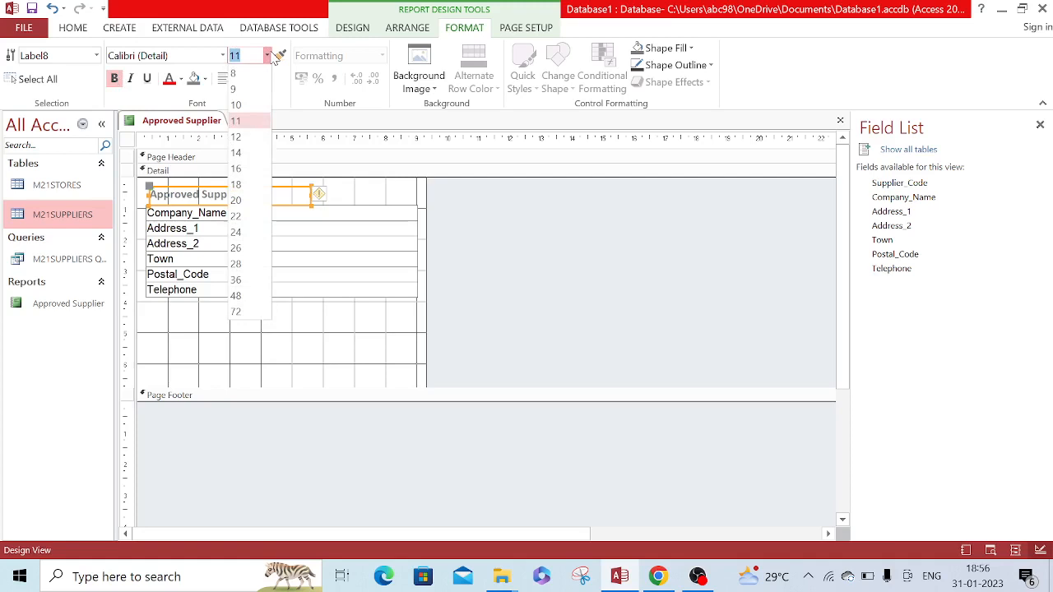
click(244, 169)
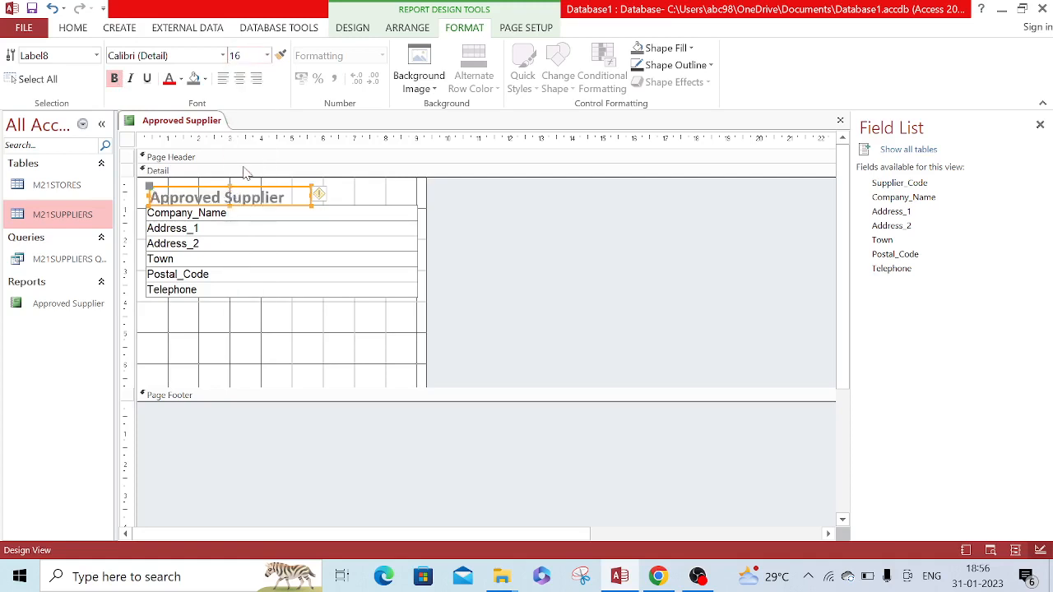
click(263, 54)
click(268, 55)
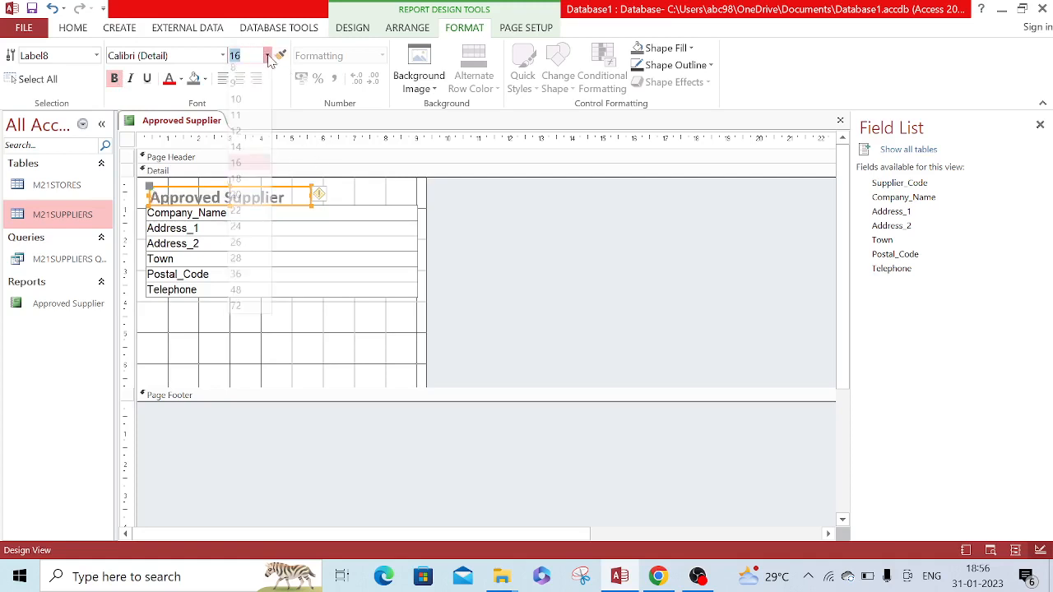
click(246, 146)
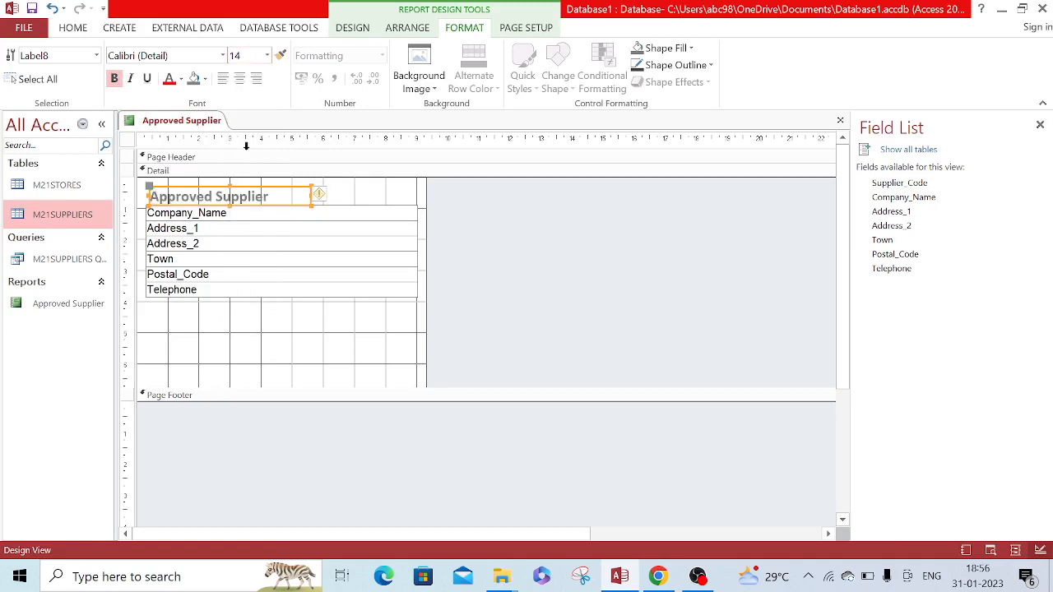
click(239, 78)
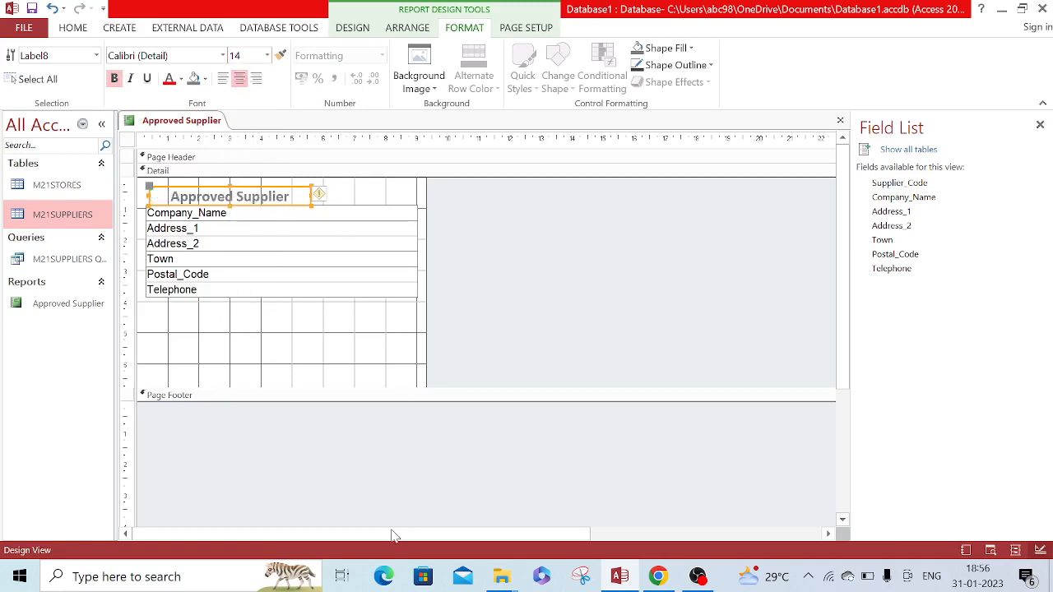
Check question 16's requirement for name, centre number and candidate number on the labels and return to the report design
click(661, 578)
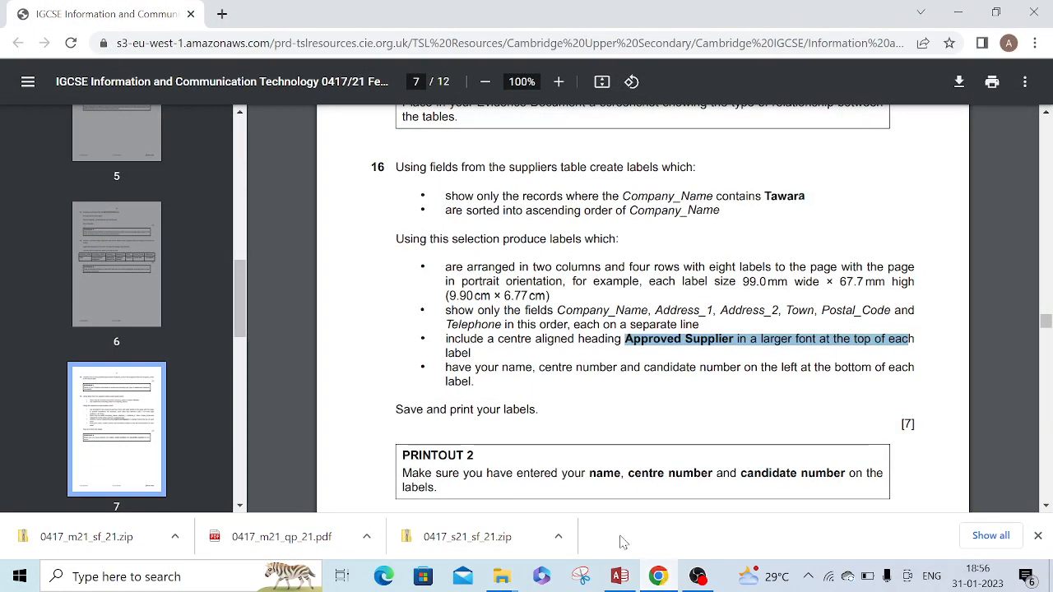
click(621, 578)
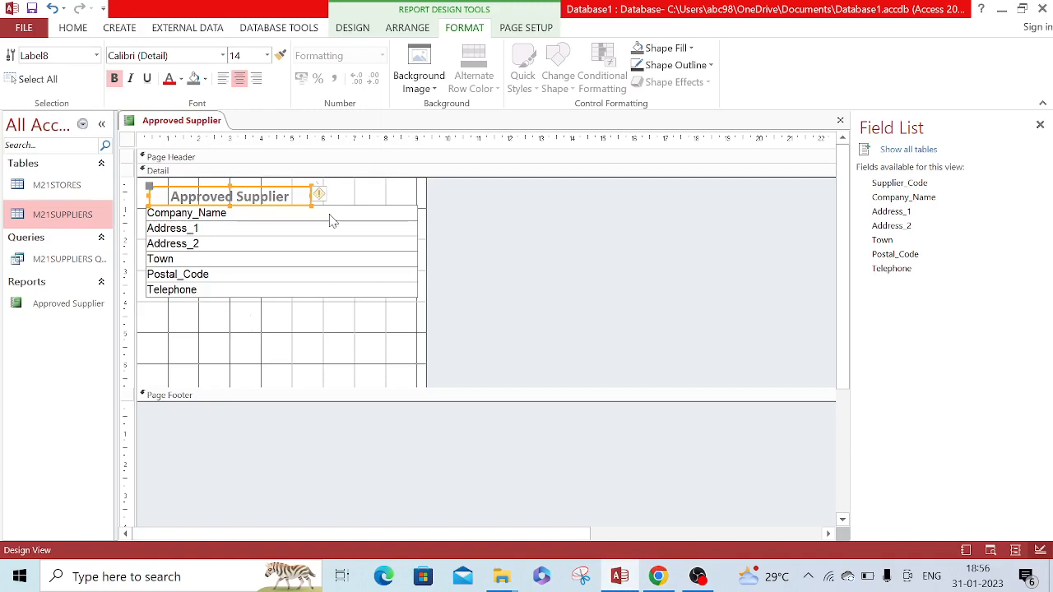
click(316, 328)
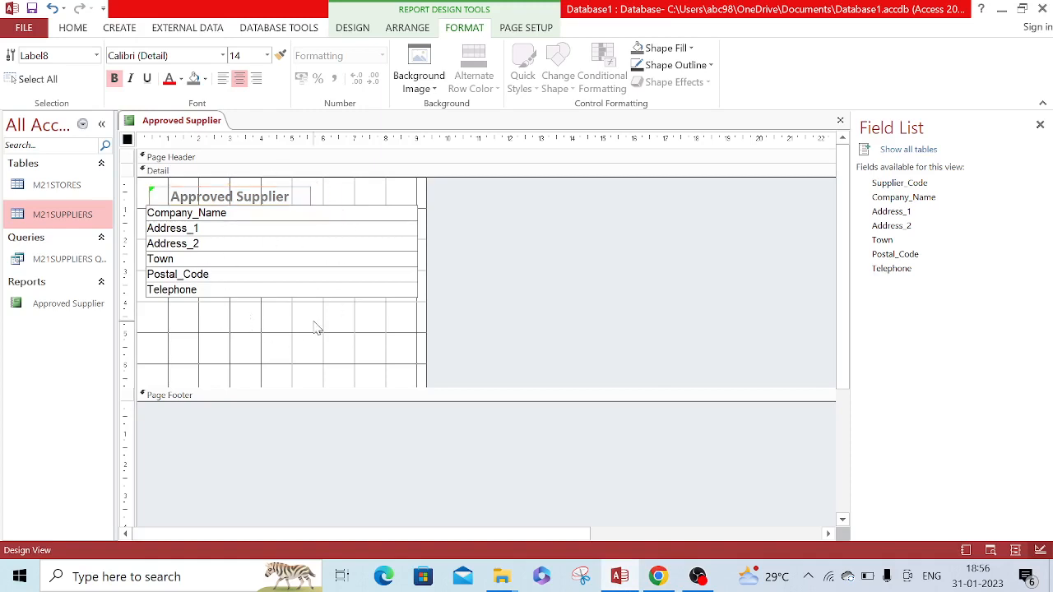
click(352, 28)
click(329, 72)
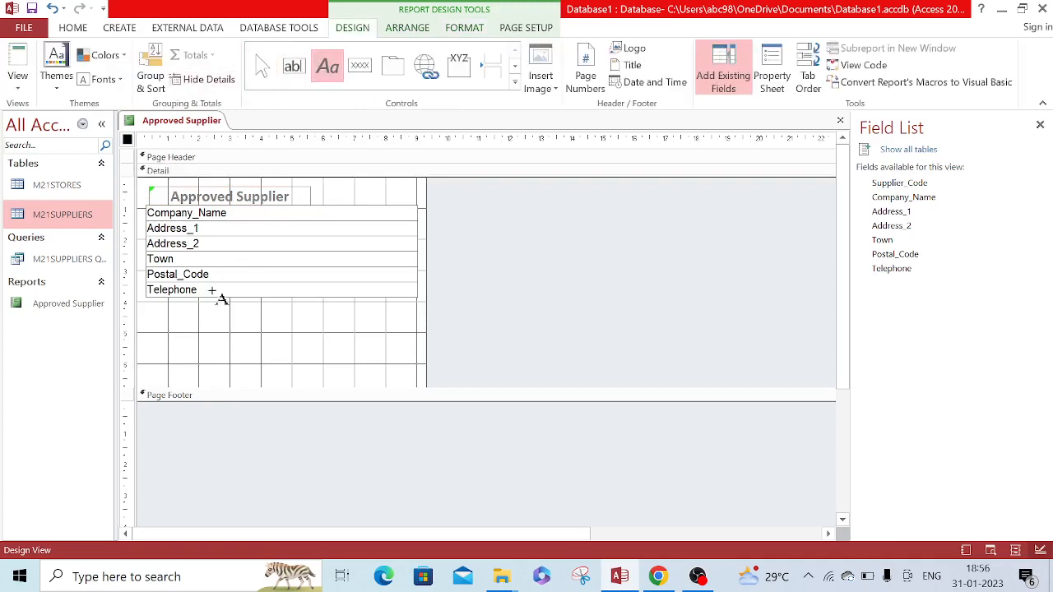
drag(150, 310, 303, 331)
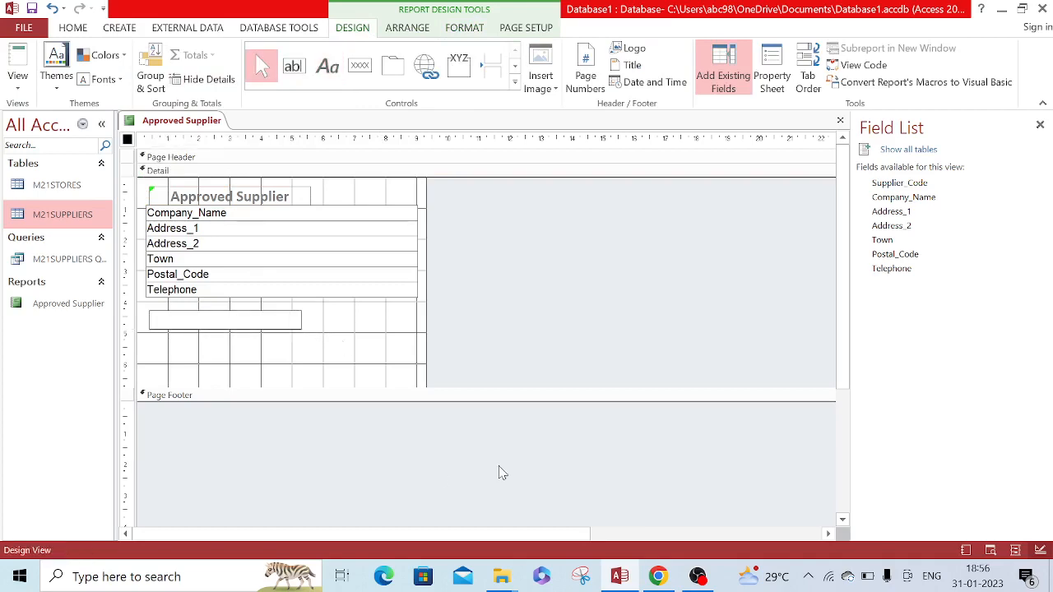
click(658, 576)
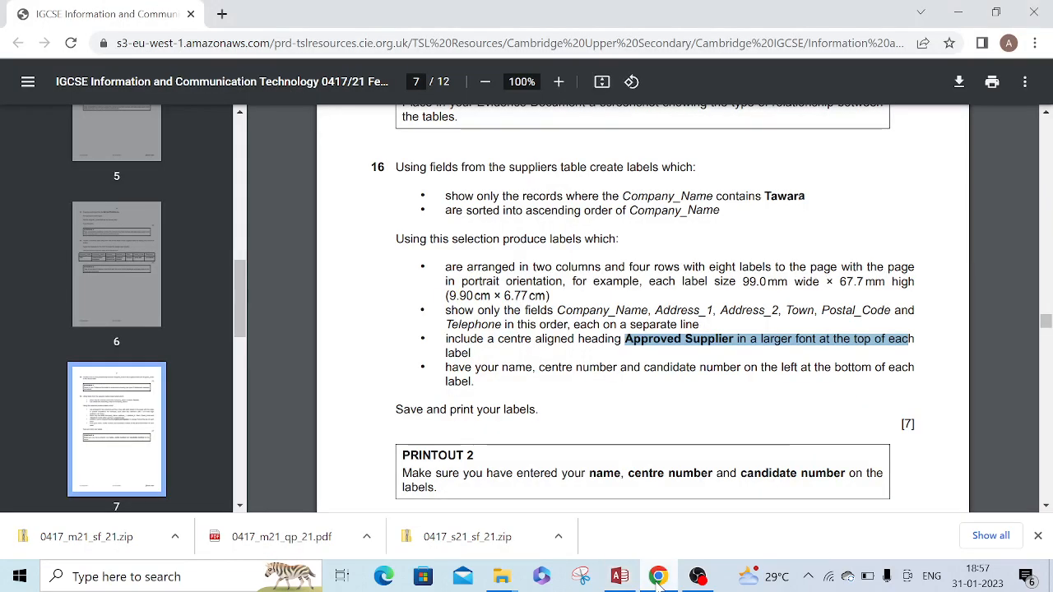
click(659, 577)
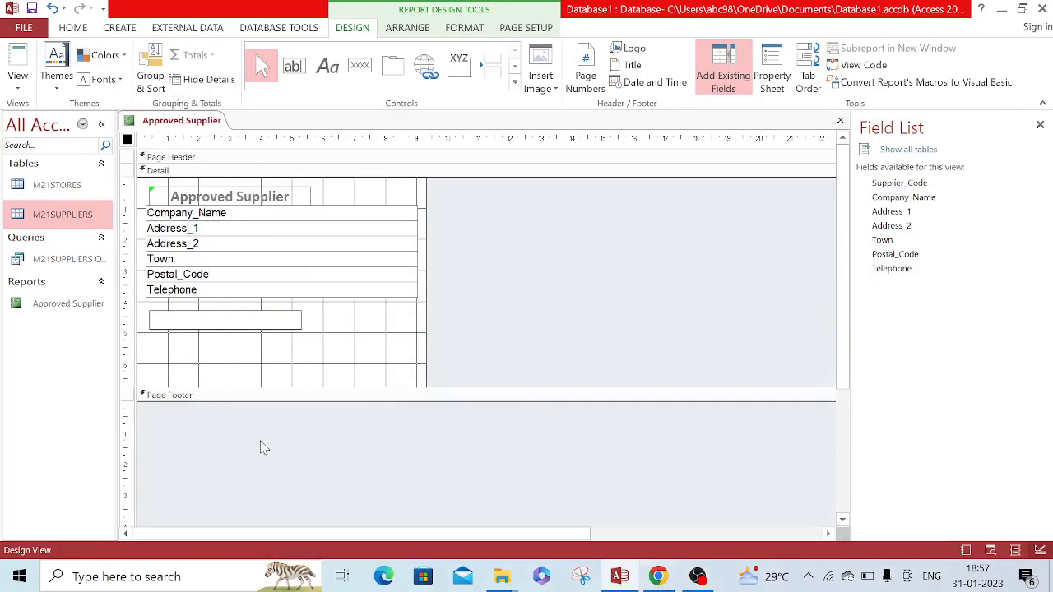
click(150, 314)
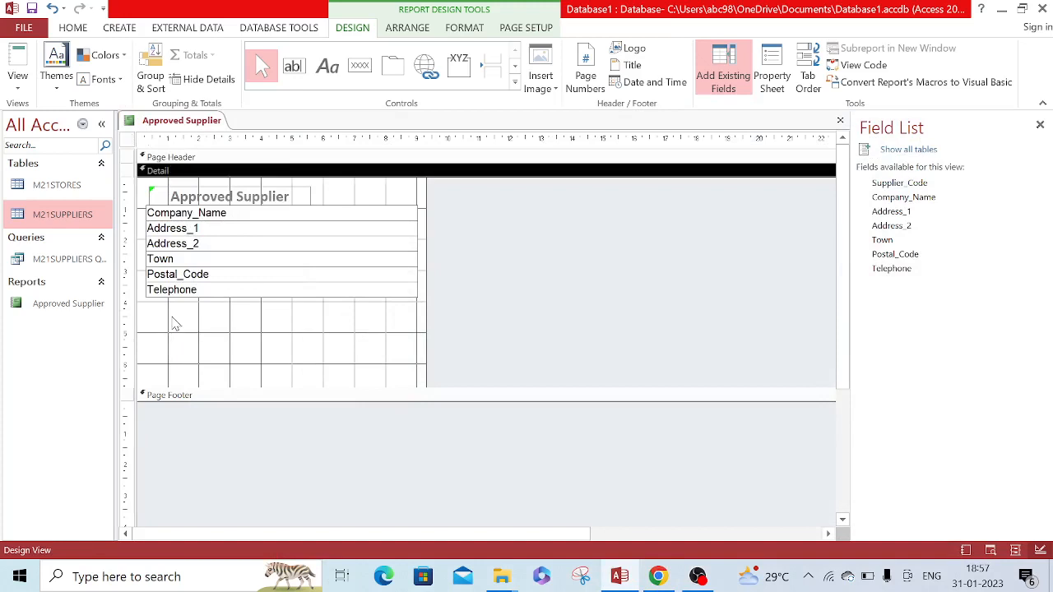
Add a label control about 5 cm wide below Telephone in the Detail section with the candidate's name, centre number and candidate number
click(325, 69)
drag(149, 312, 295, 327)
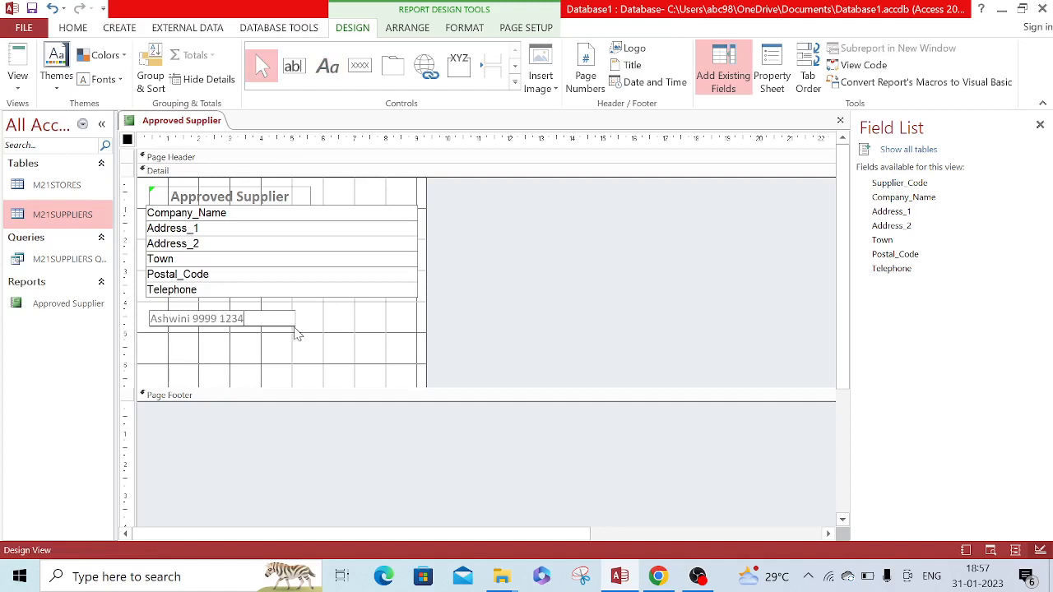
click(352, 339)
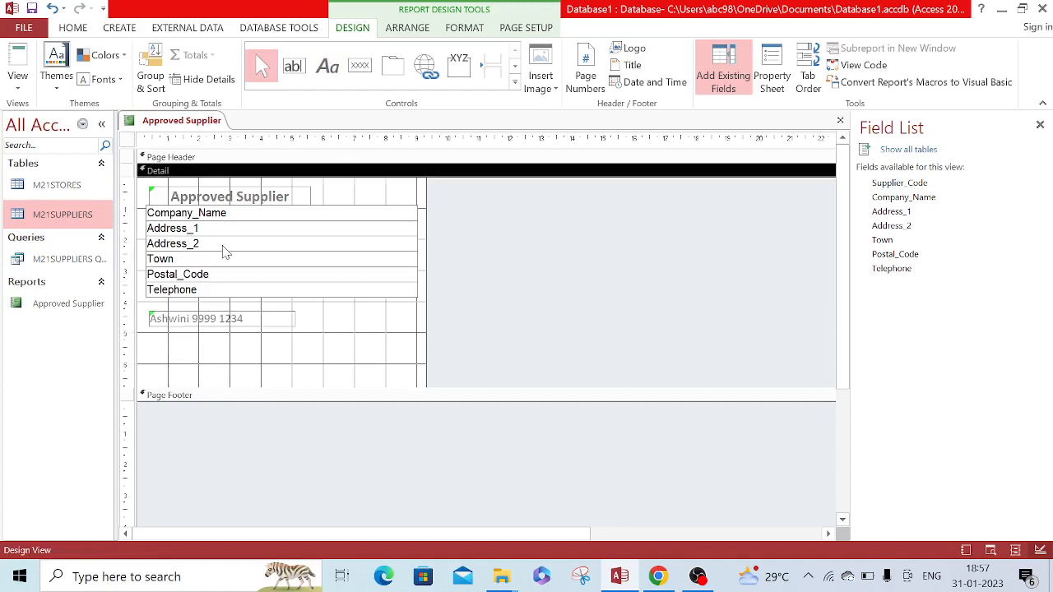
Review the labels in the print preview, return to the report design and save the report
click(18, 81)
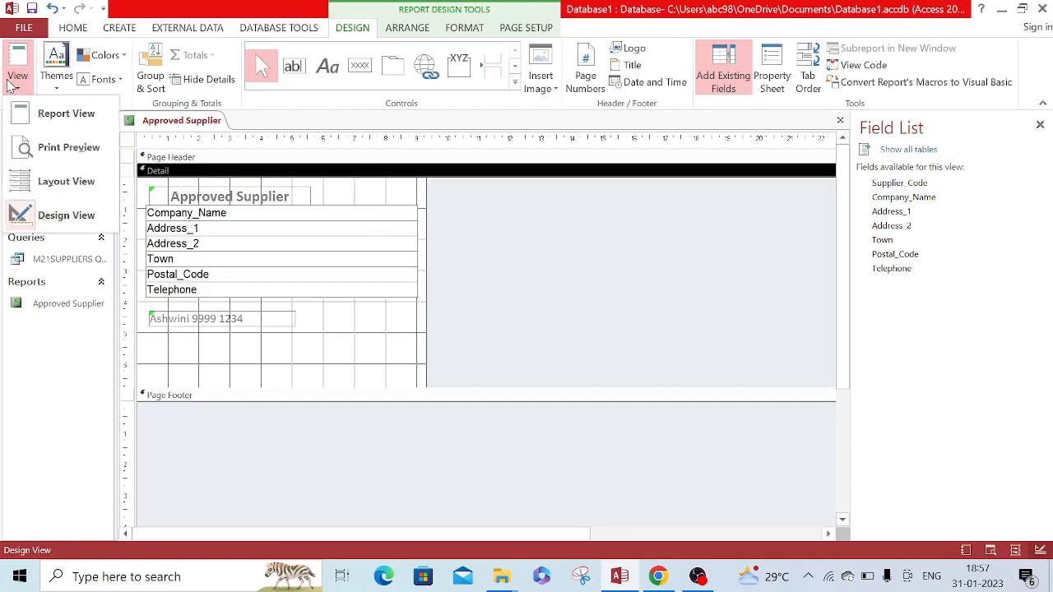
click(68, 148)
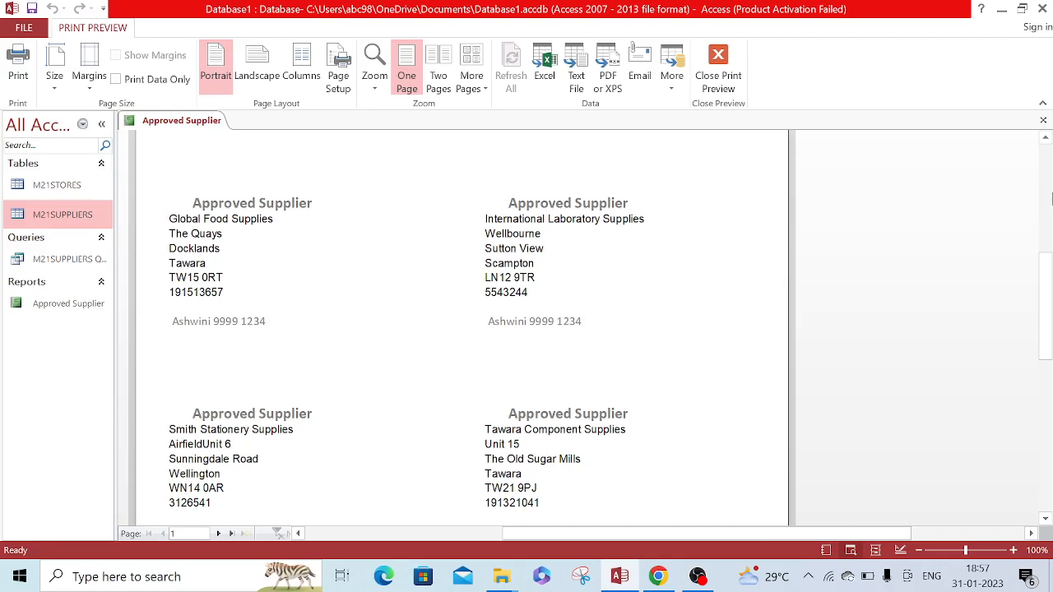
click(1040, 319)
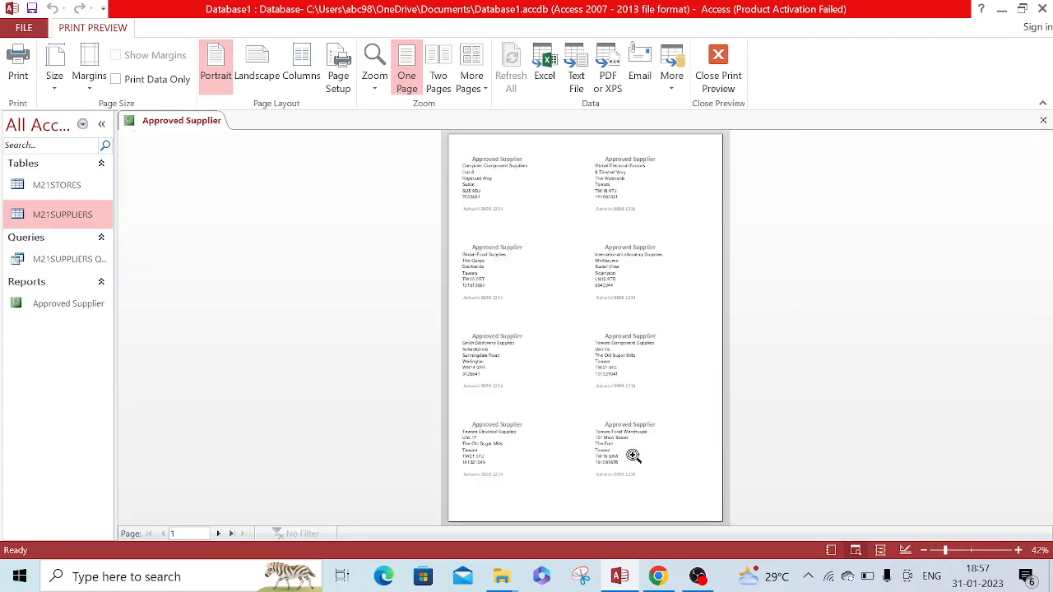
click(719, 58)
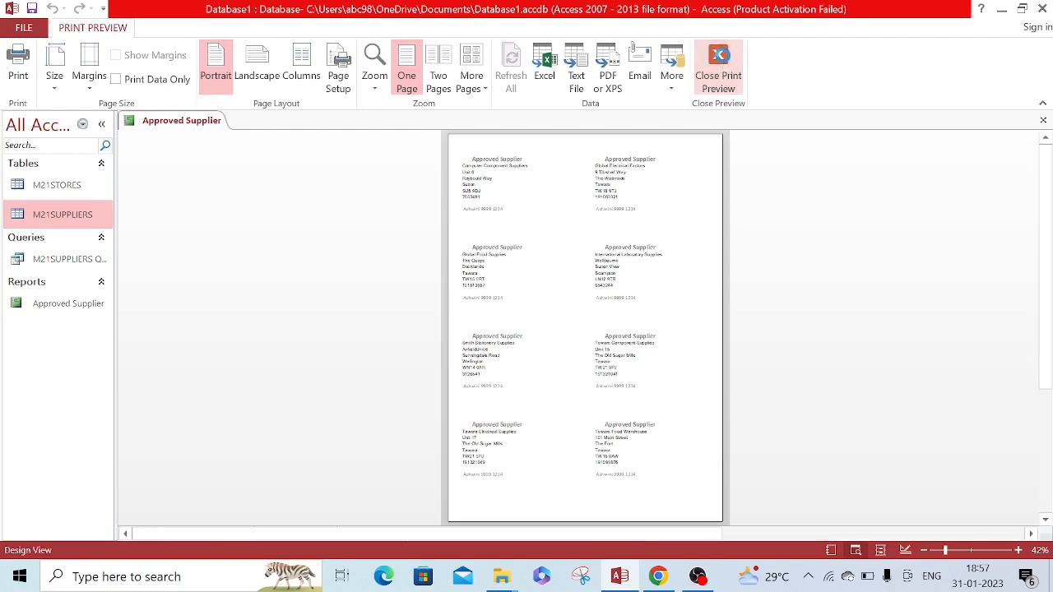
click(36, 7)
Change the font color of the Approved Supplier heading to Automatic (black)
click(290, 198)
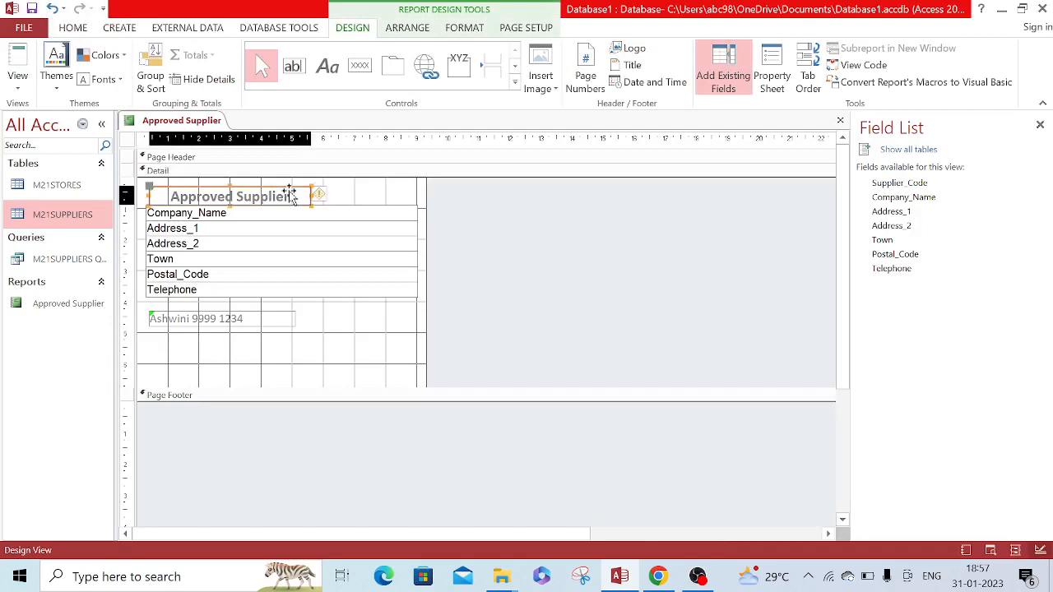
click(288, 197)
drag(288, 198, 170, 198)
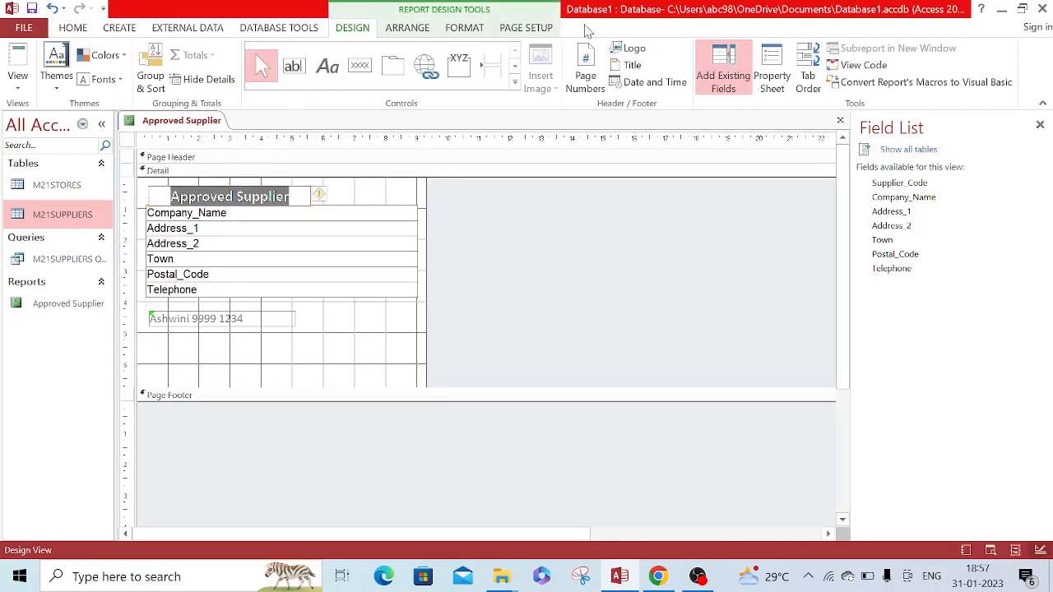
click(469, 28)
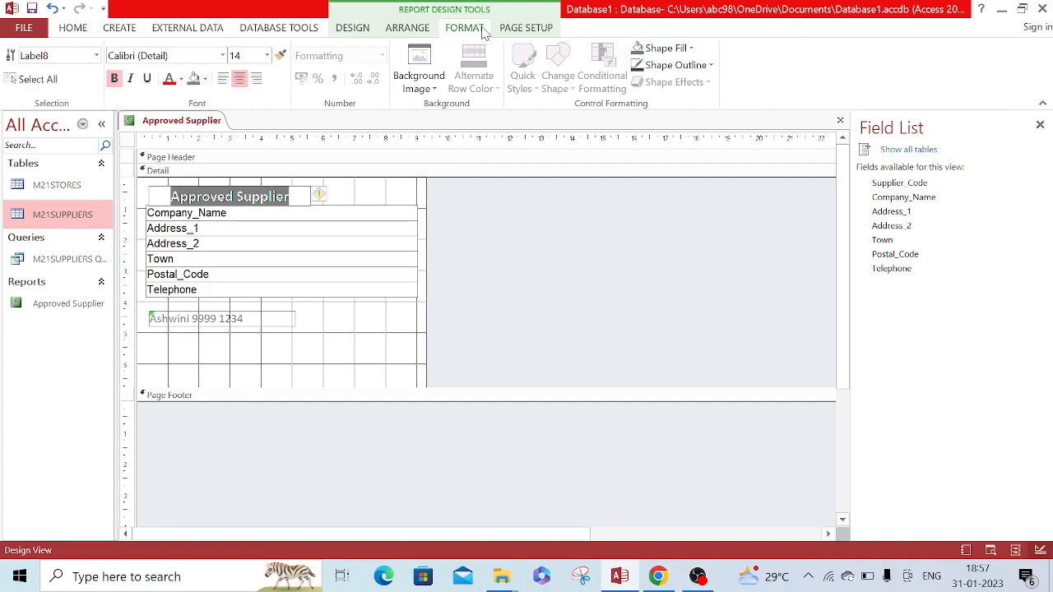
click(181, 79)
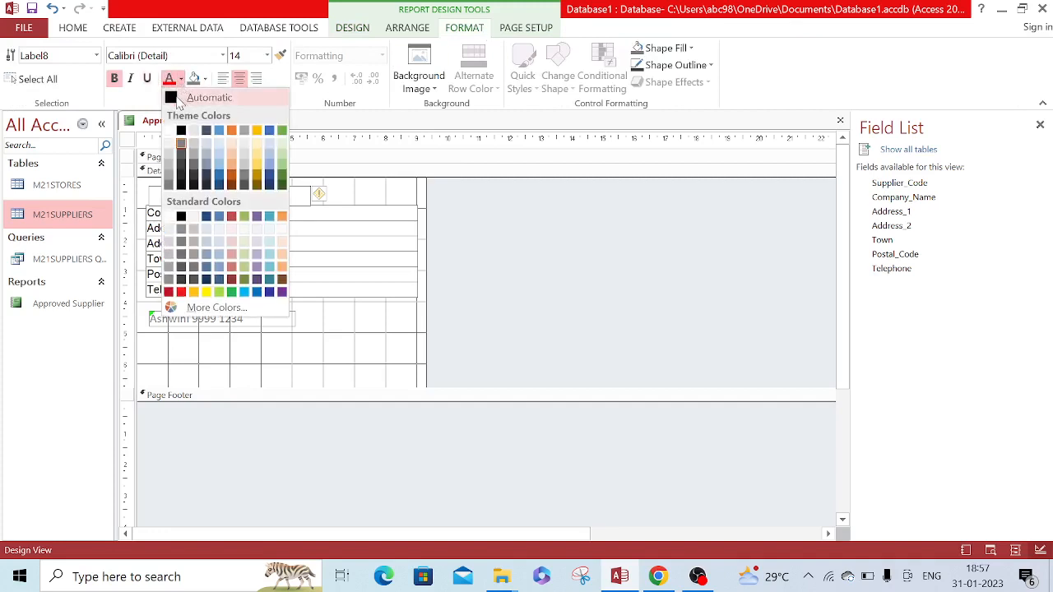
click(179, 99)
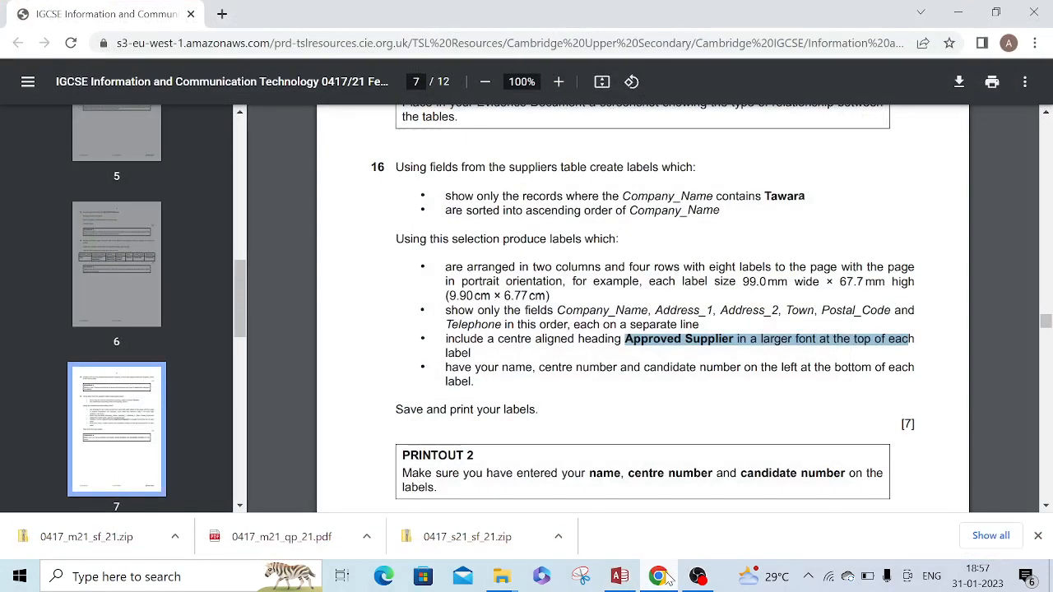
Check question 16's larger font requirement and set the Approved Supplier heading's font size to 16
click(661, 576)
click(659, 577)
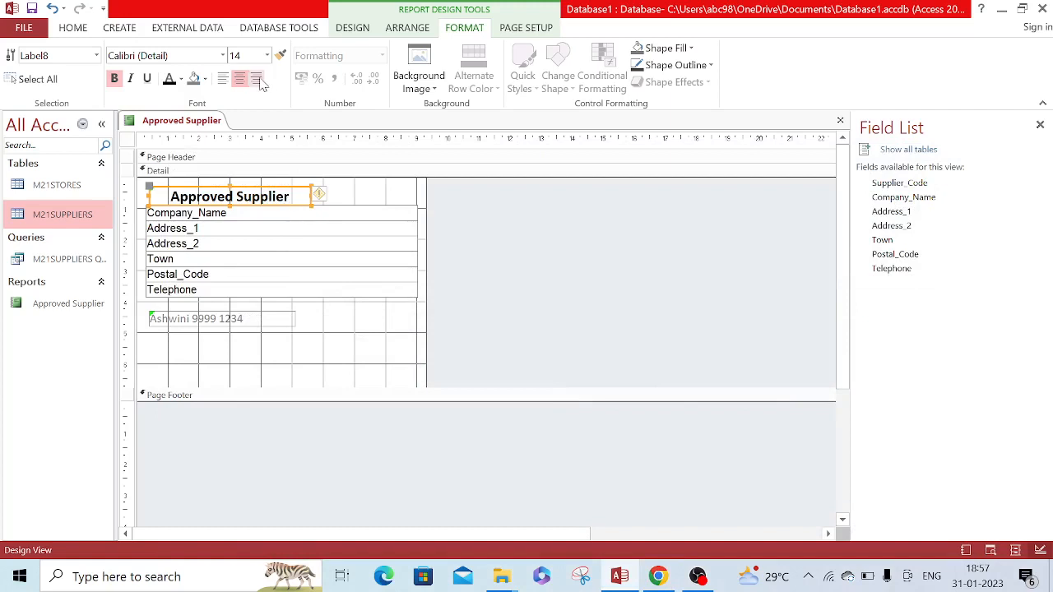
click(267, 56)
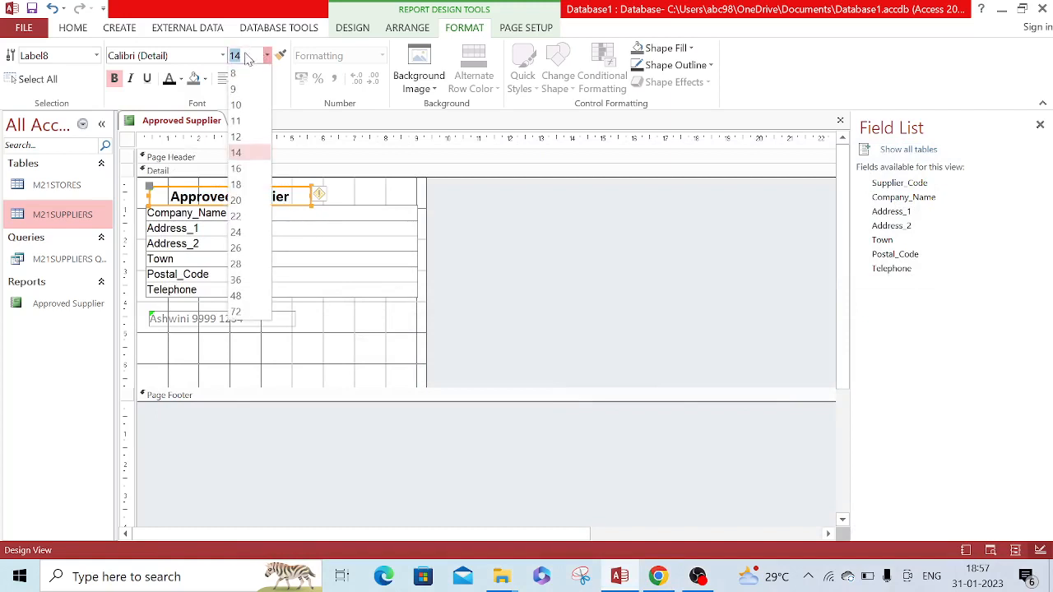
click(247, 170)
click(242, 172)
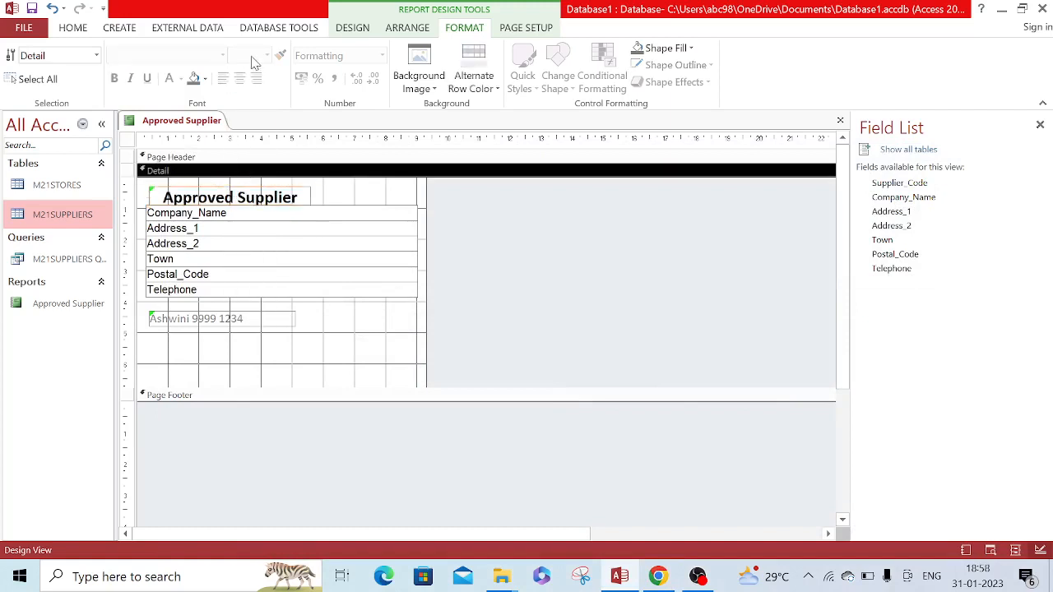
click(153, 196)
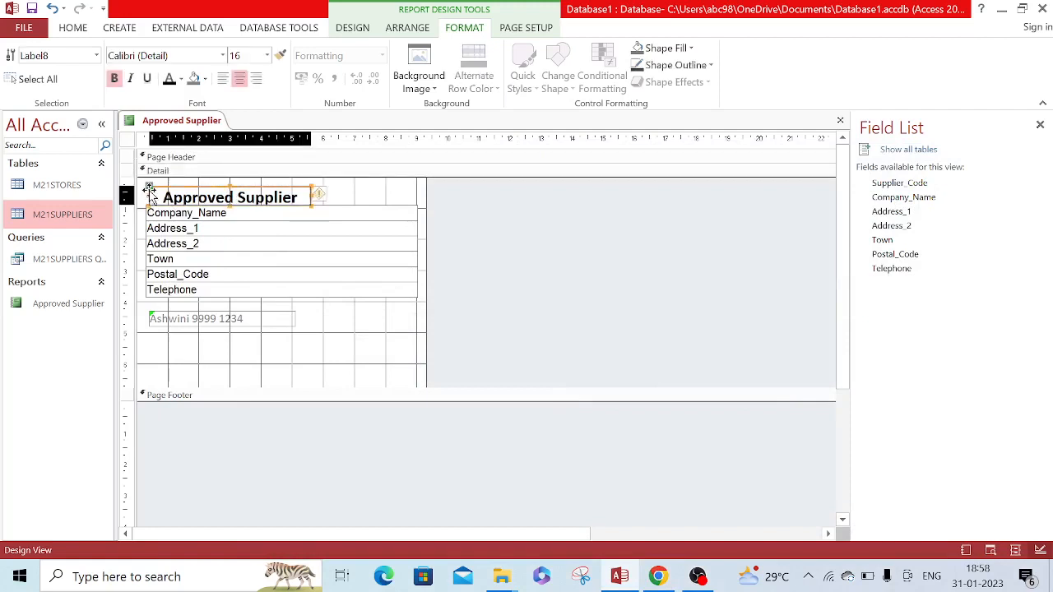
click(267, 55)
click(251, 169)
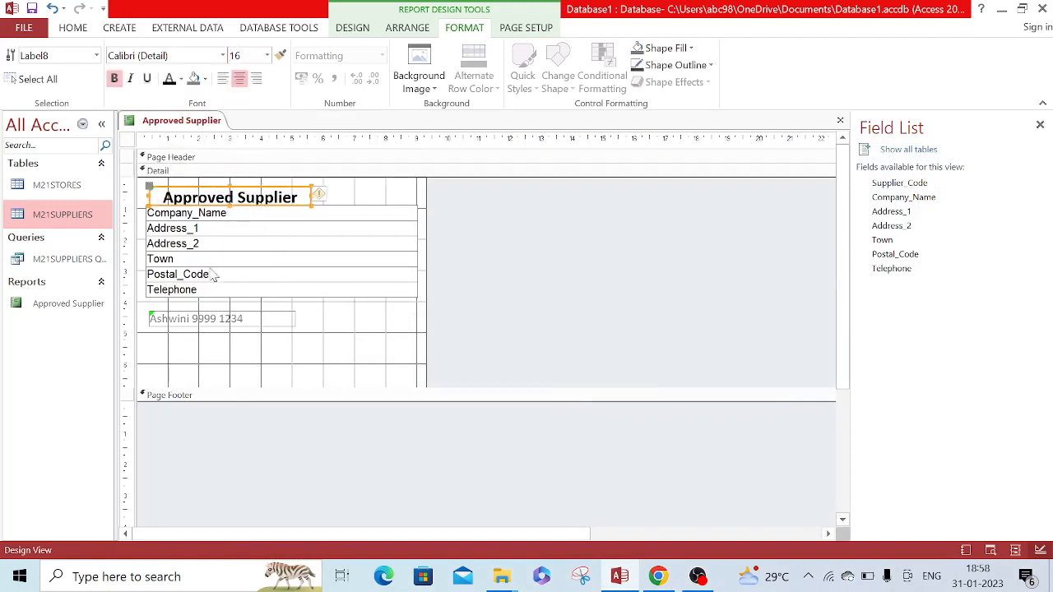
Change the font color of the candidate details label below Telephone to Automatic (black)
click(154, 314)
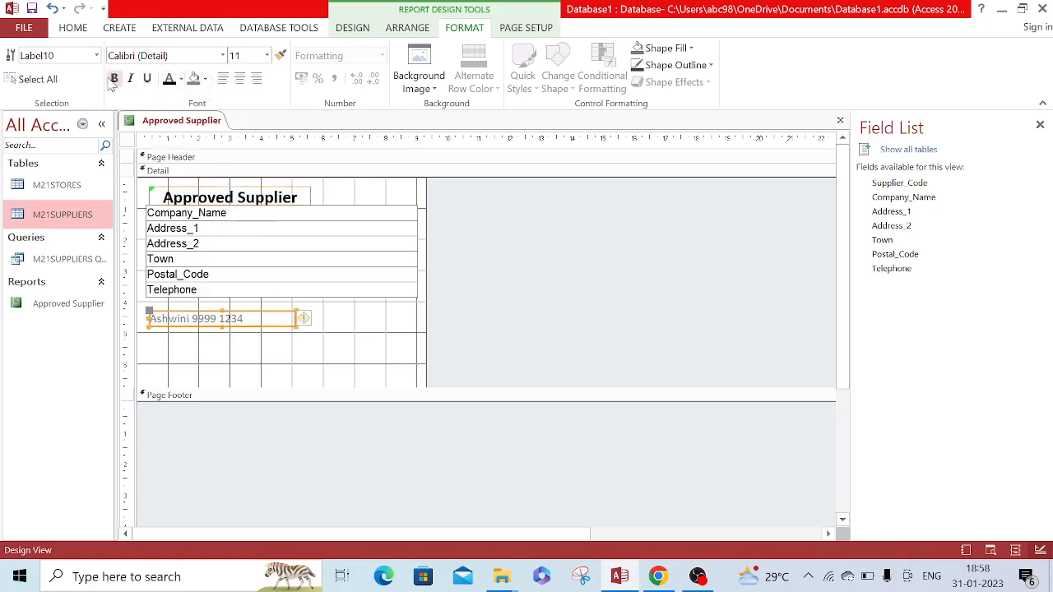
click(180, 79)
click(172, 98)
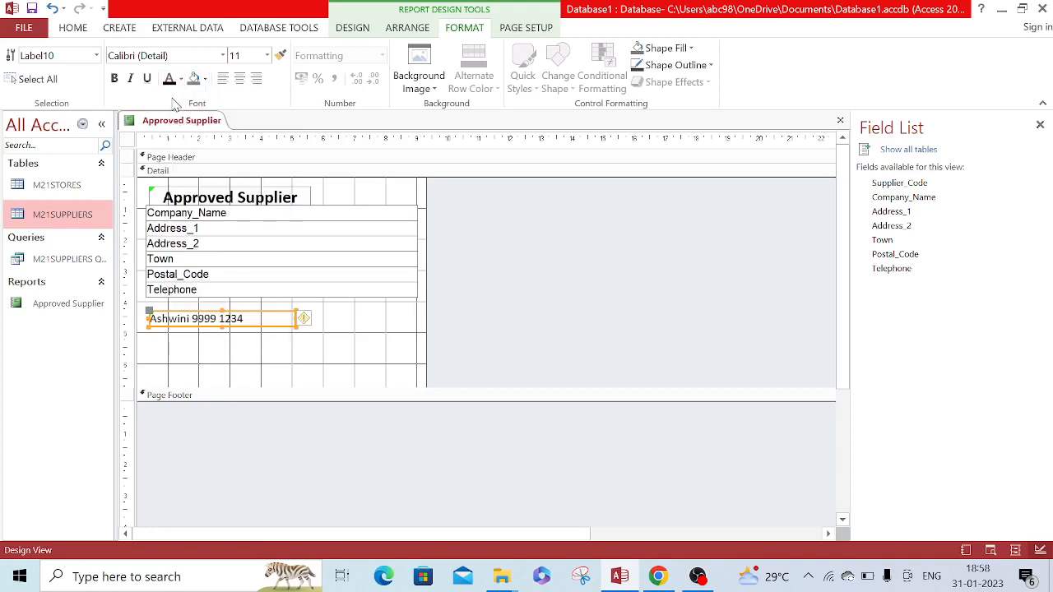
click(252, 383)
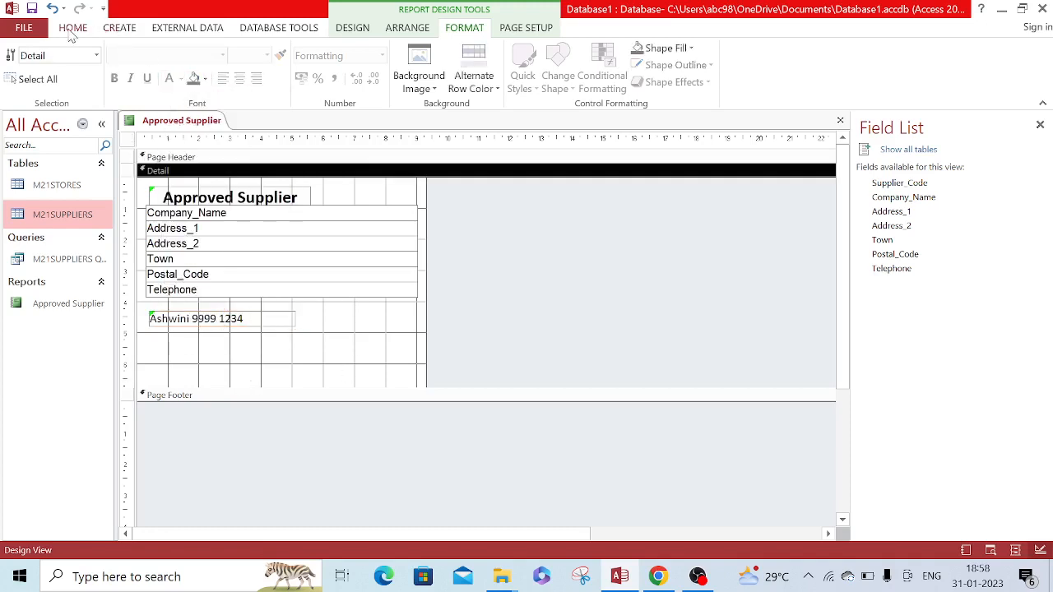
Show the finished labels in the print preview and open the print settings for them
click(73, 28)
click(28, 82)
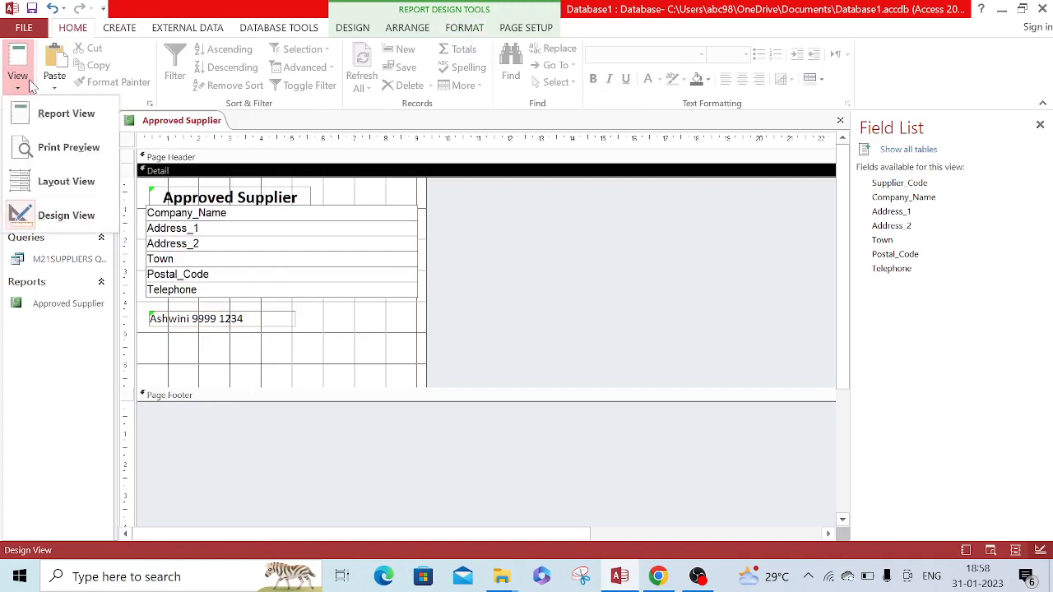
click(69, 148)
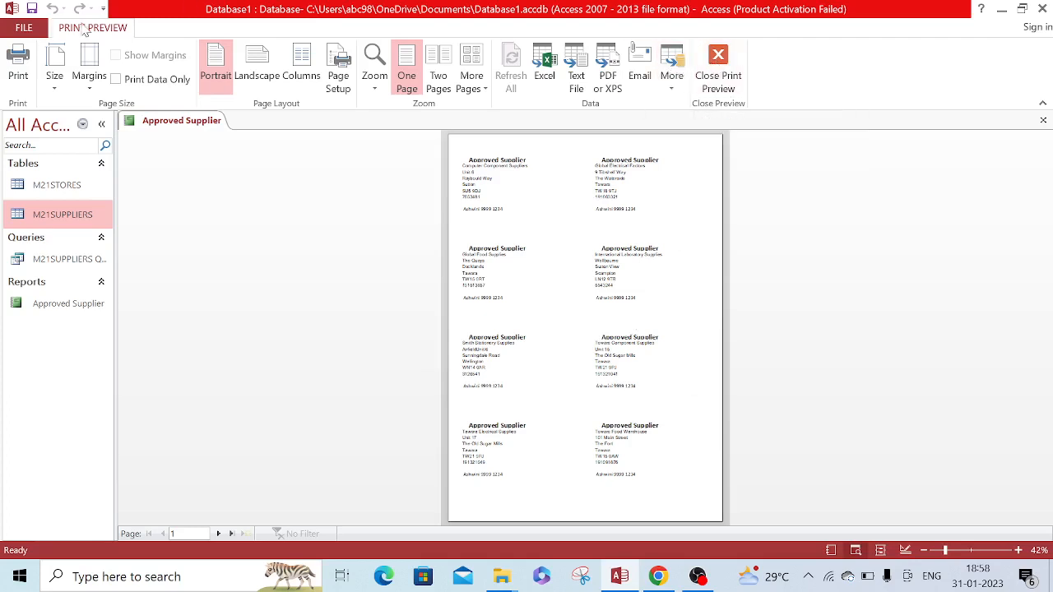
click(17, 66)
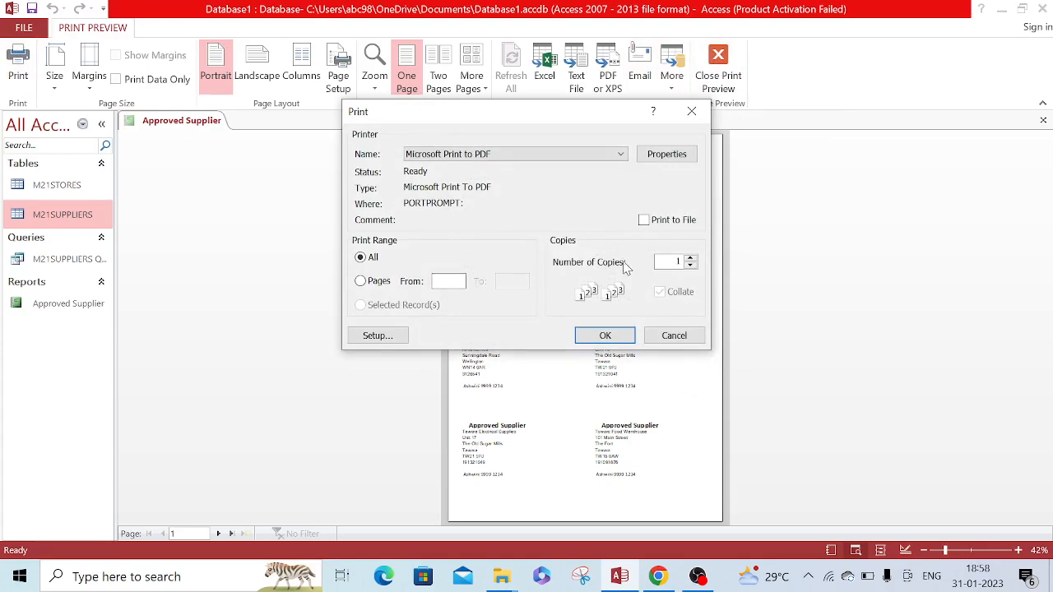